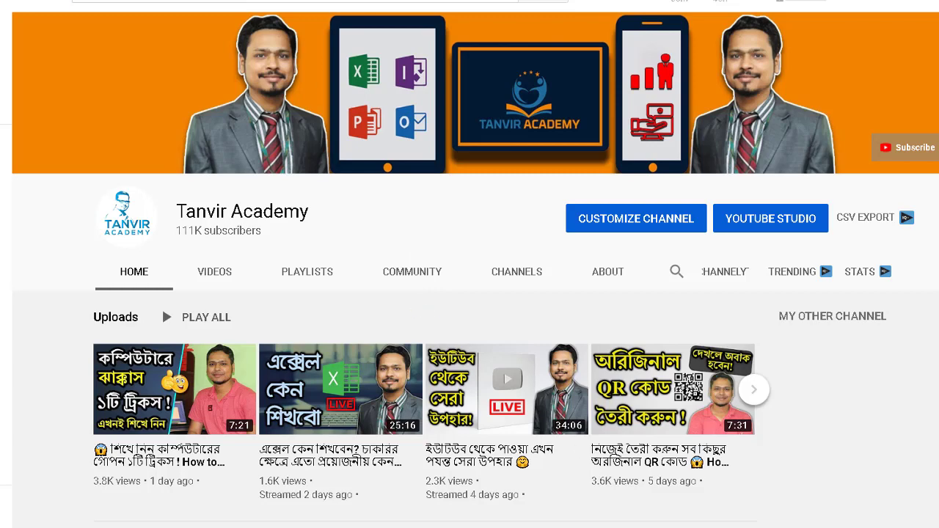
click(293, 2)
click(396, 249)
scroll(933, 409, down, 1)
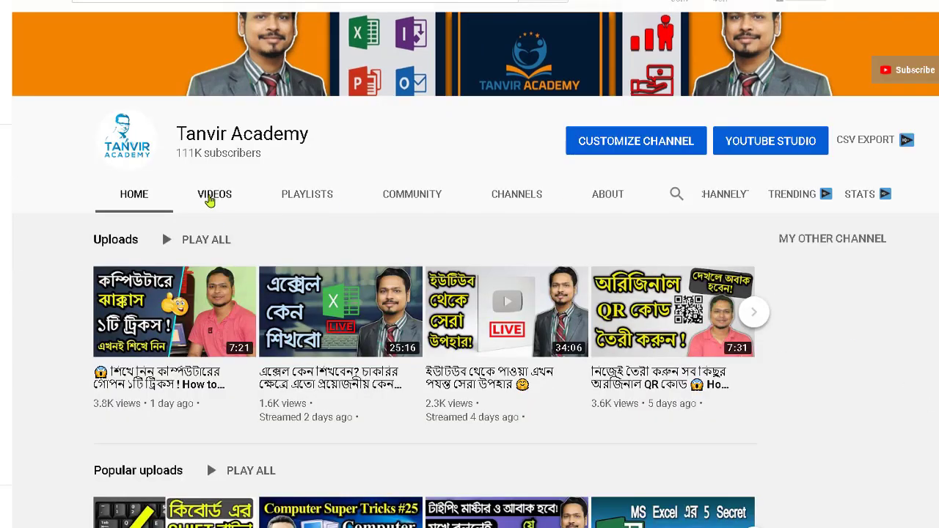
click(212, 195)
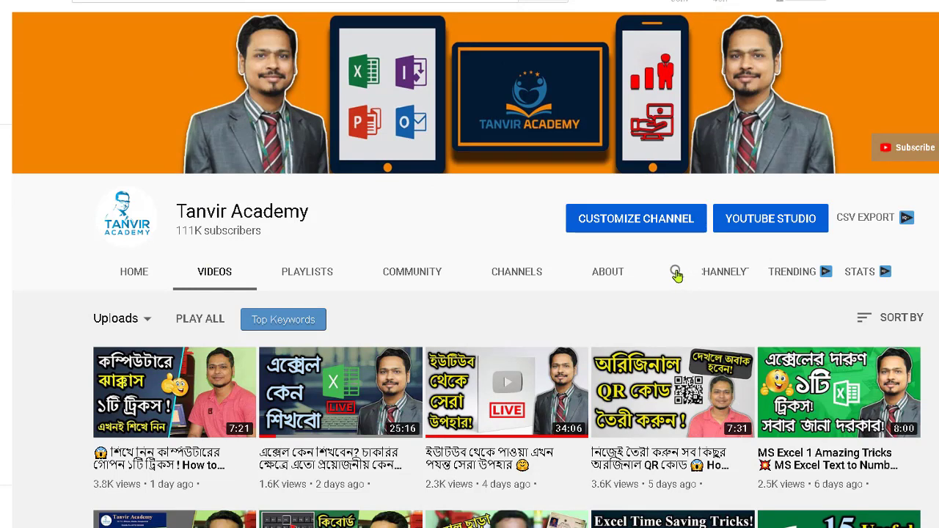
click(675, 272)
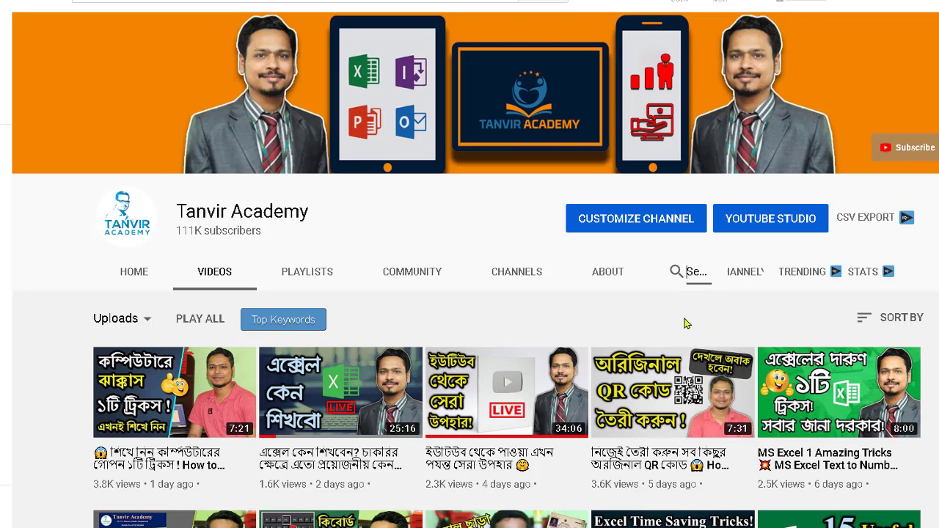
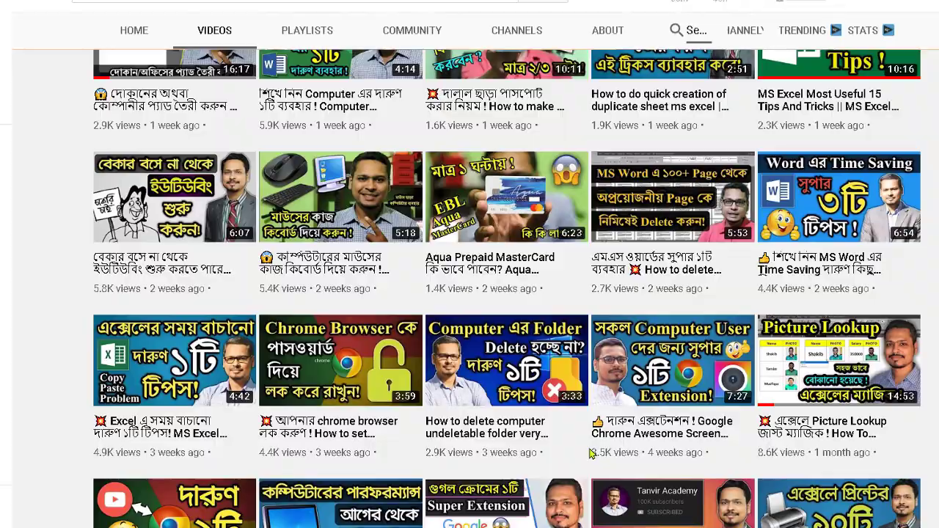
scroll(592, 451, up, 5)
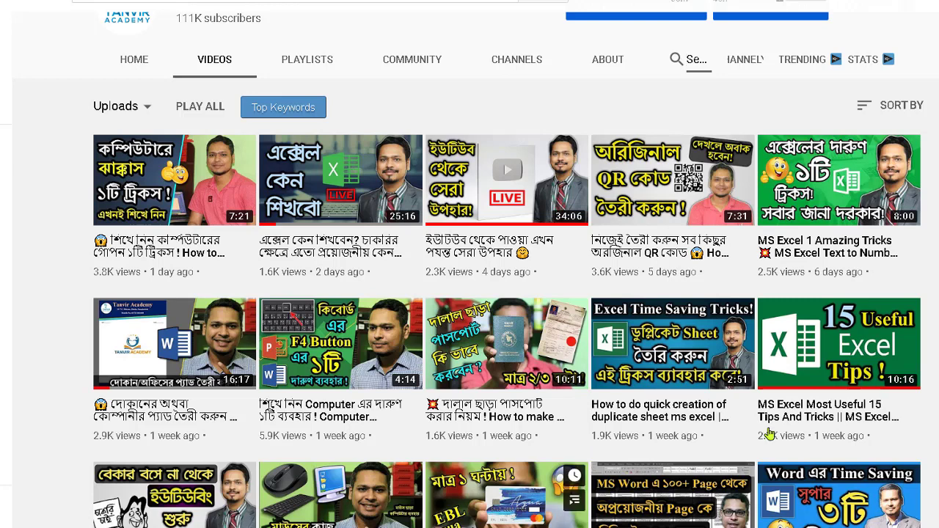
Scroll the YouTube channel's Videos page back up to the top
scroll(522, 471, up, 3)
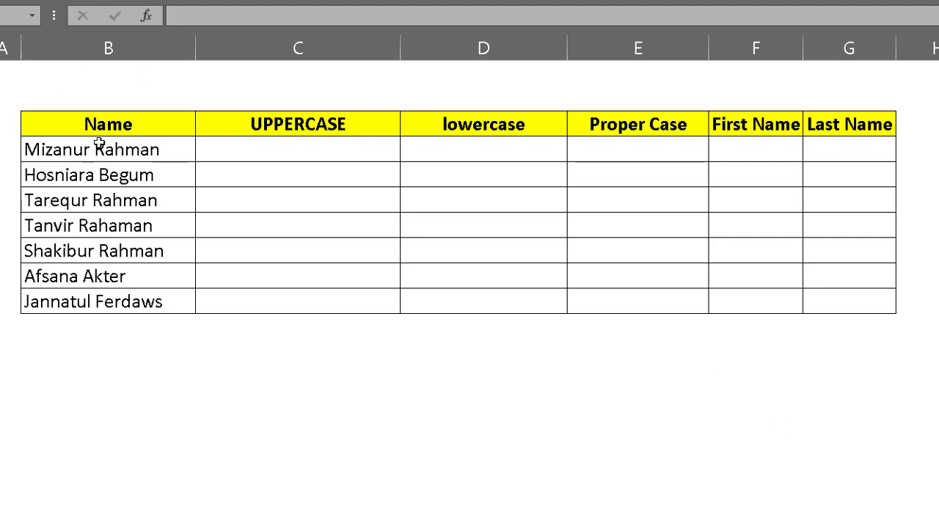
drag(121, 133, 807, 303)
click(643, 419)
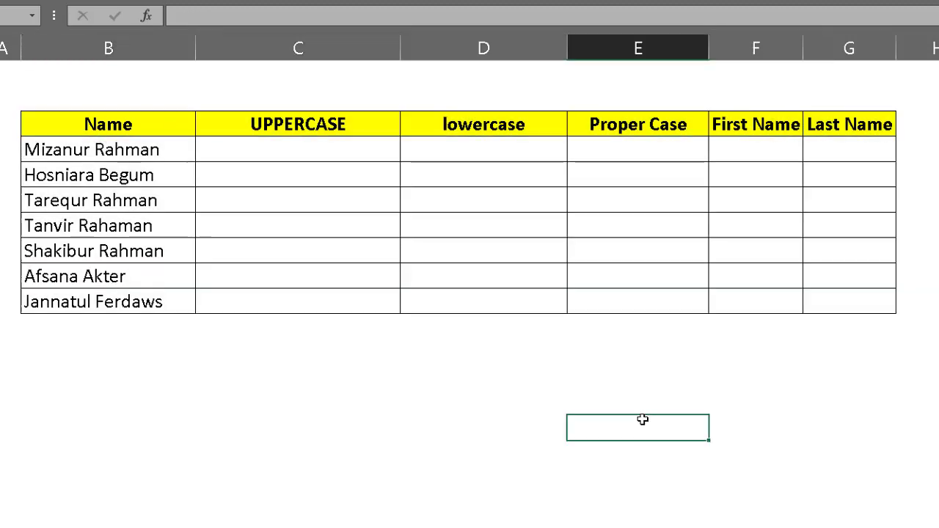
drag(132, 122, 844, 125)
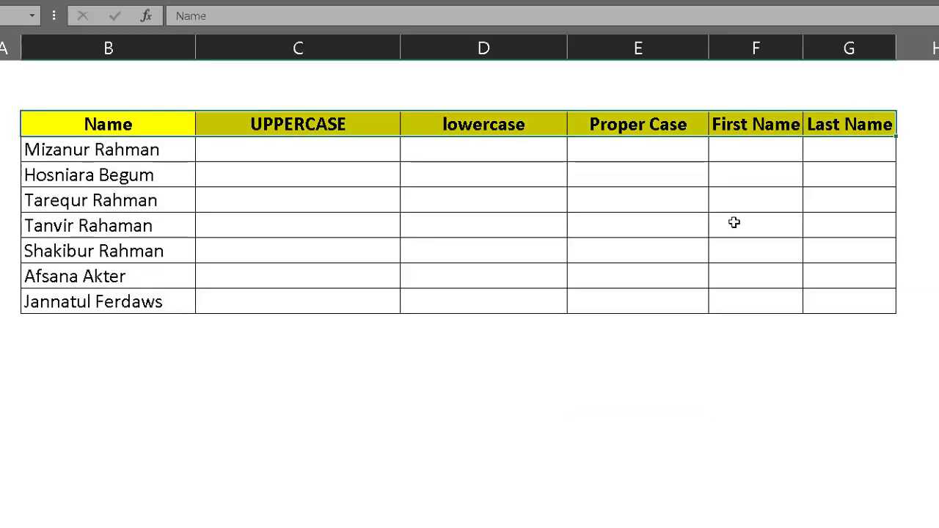
drag(146, 149, 149, 297)
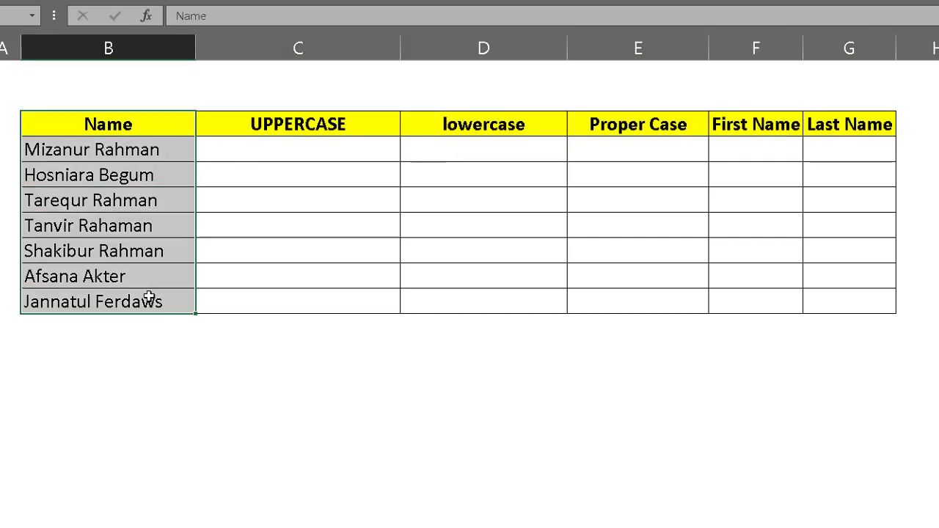
click(323, 122)
click(496, 125)
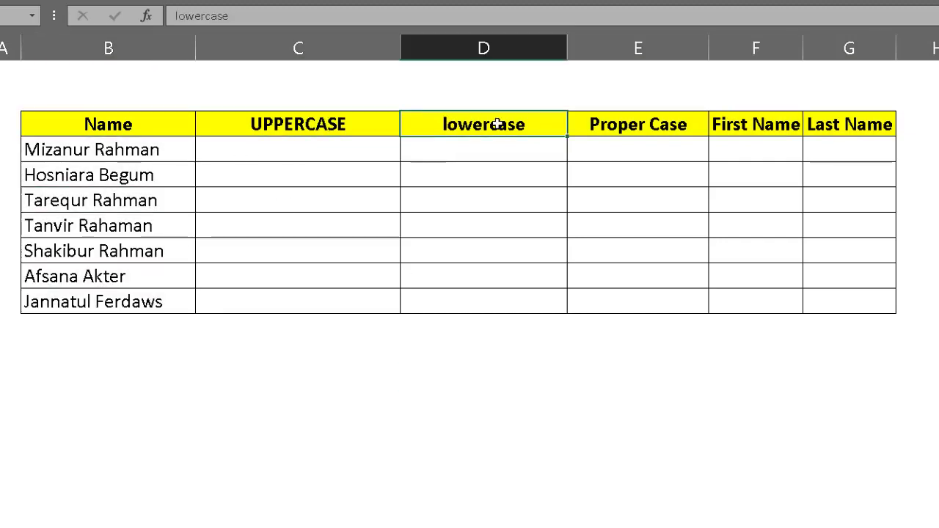
click(660, 124)
click(767, 128)
click(845, 128)
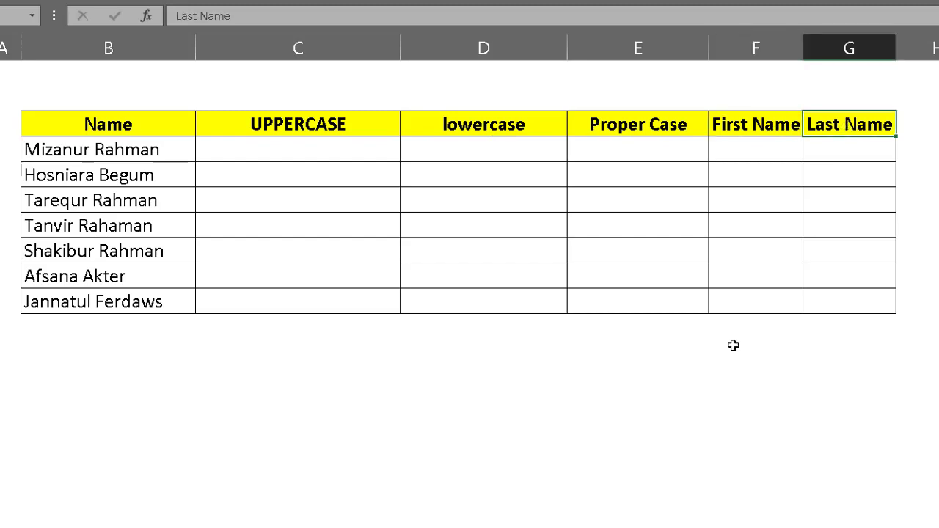
drag(103, 156, 110, 297)
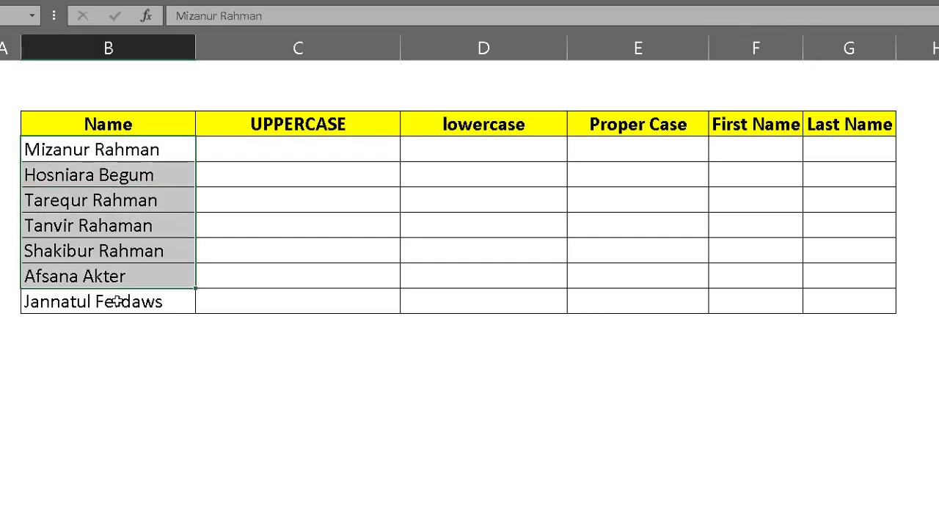
drag(98, 147, 98, 301)
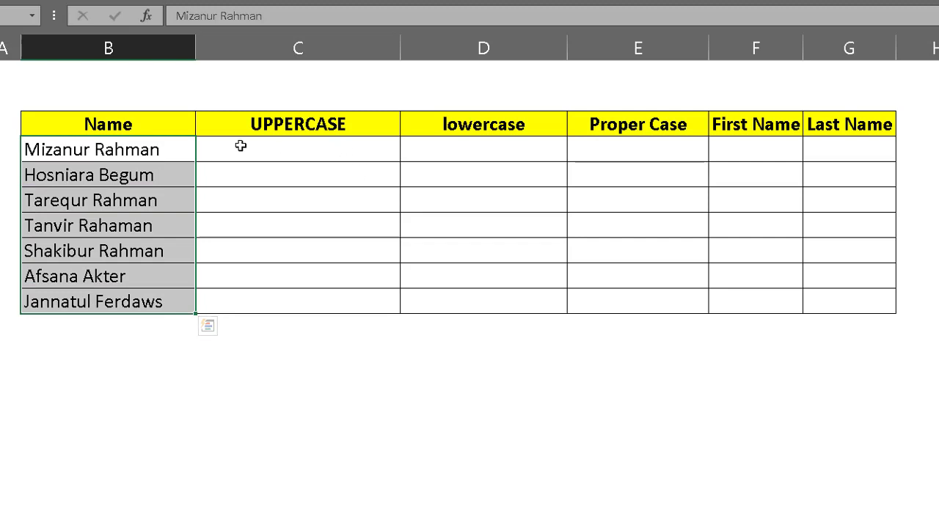
click(162, 147)
click(287, 153)
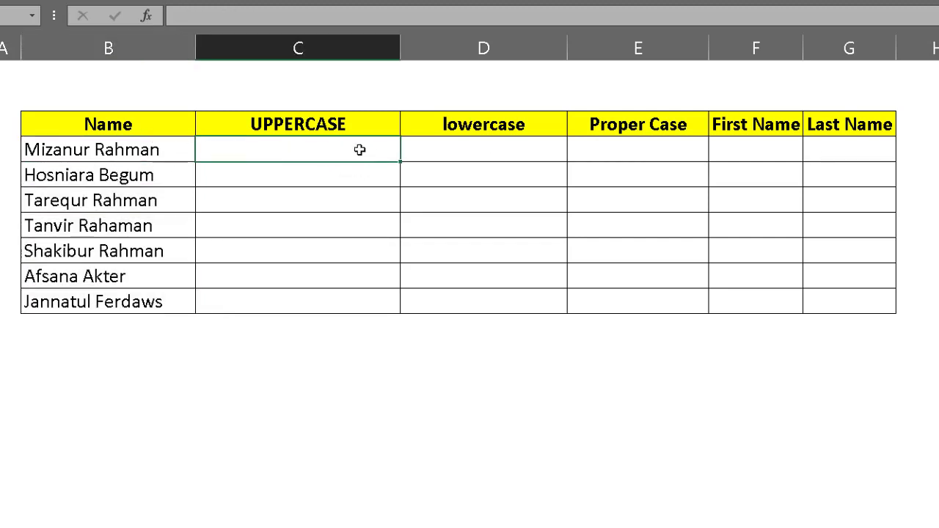
drag(164, 147, 139, 326)
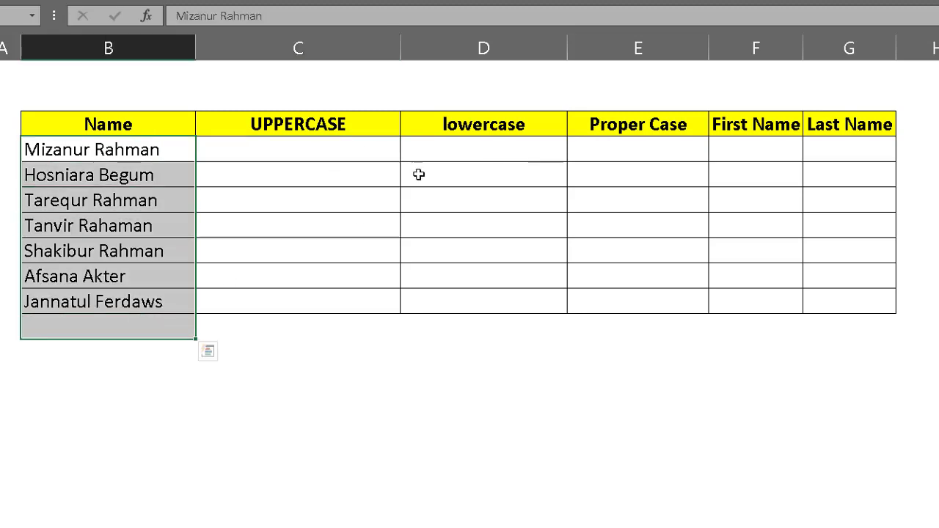
click(445, 155)
click(606, 148)
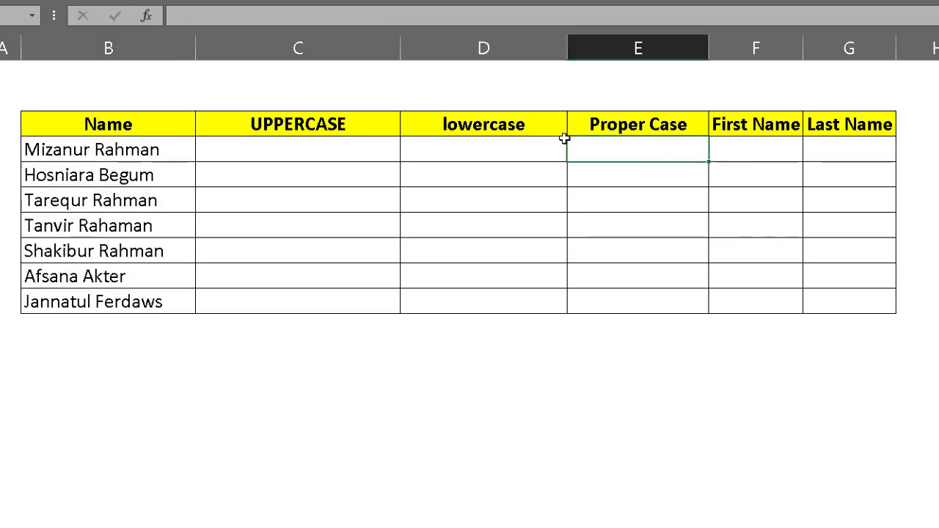
click(756, 146)
click(829, 141)
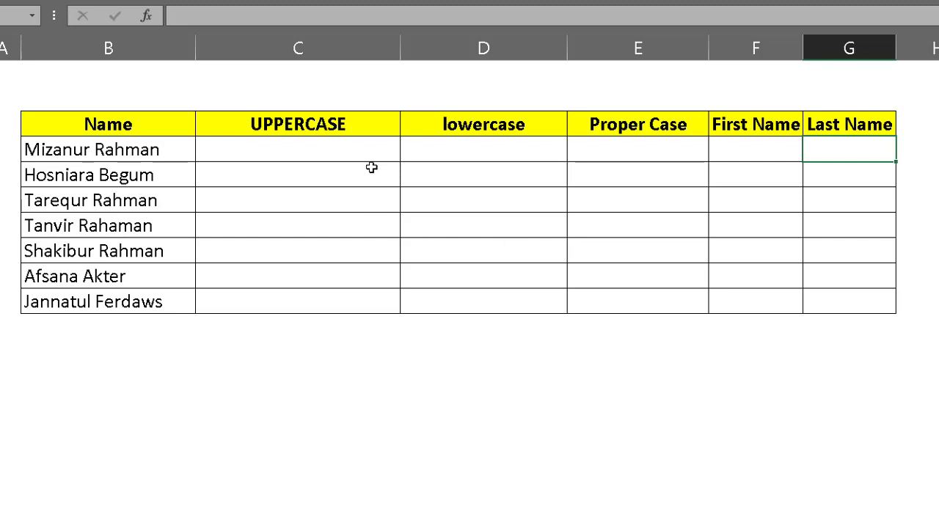
click(358, 151)
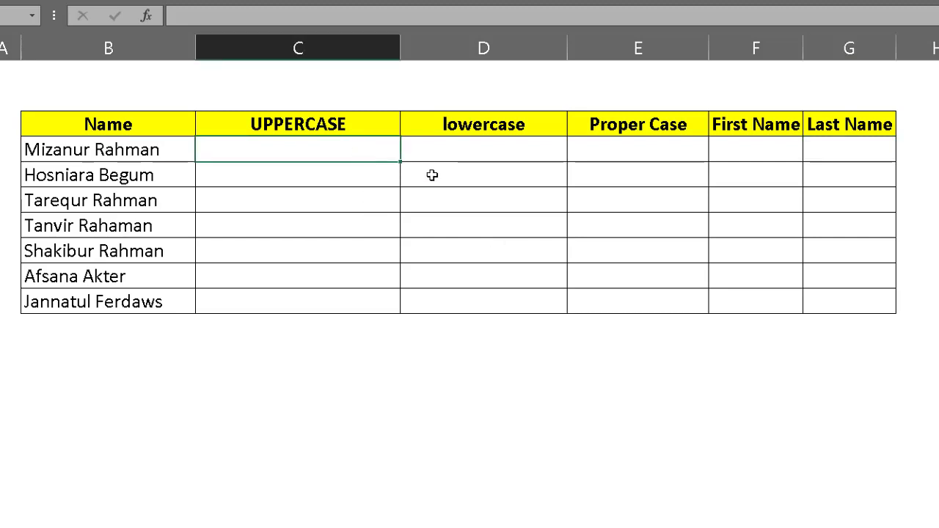
click(166, 149)
key(ctrl+shift+Down)
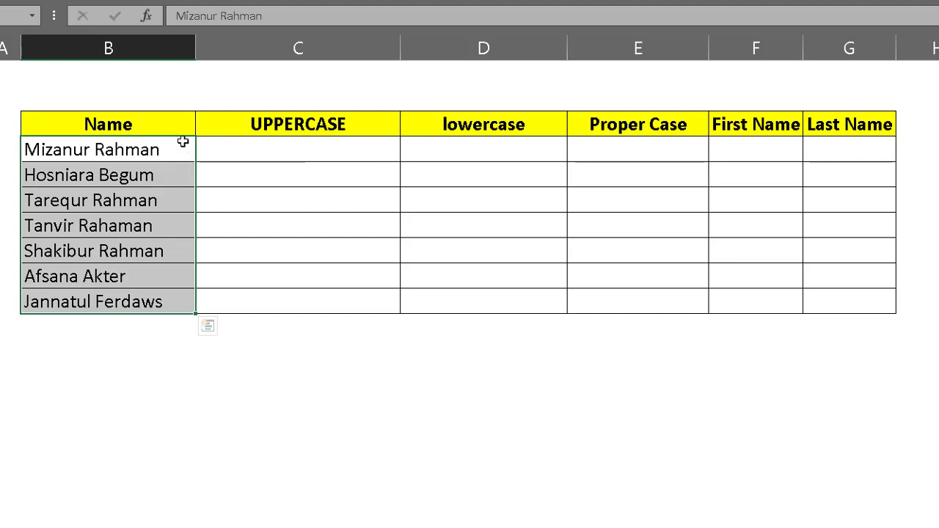
click(297, 152)
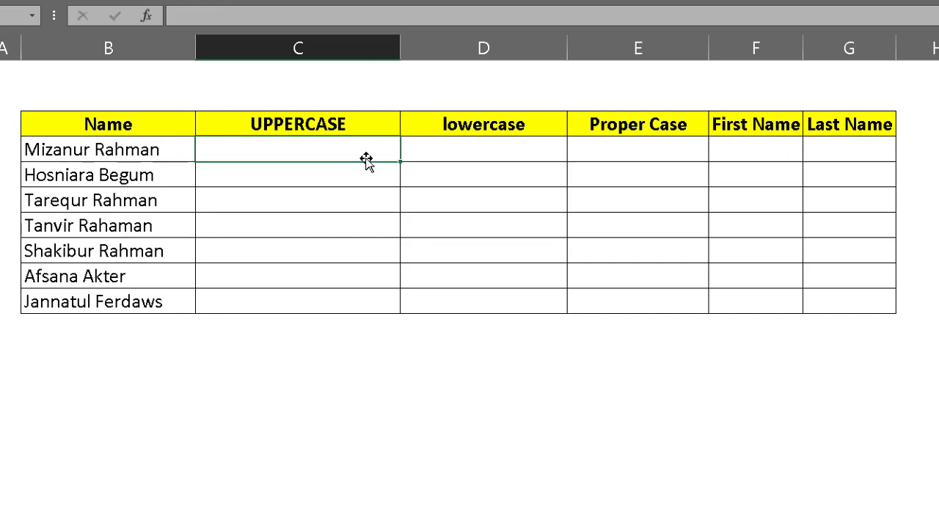
click(115, 144)
click(318, 154)
text(MIZ)
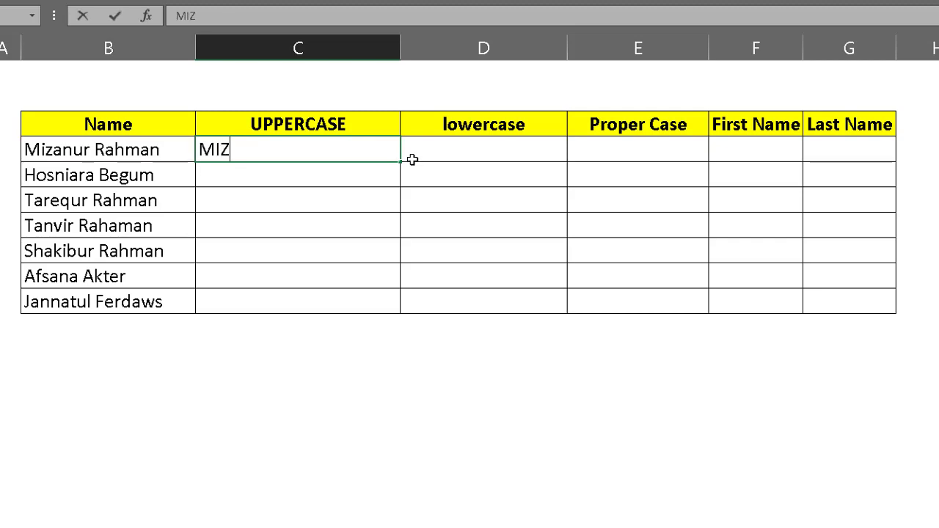
text(ANUR RAH)
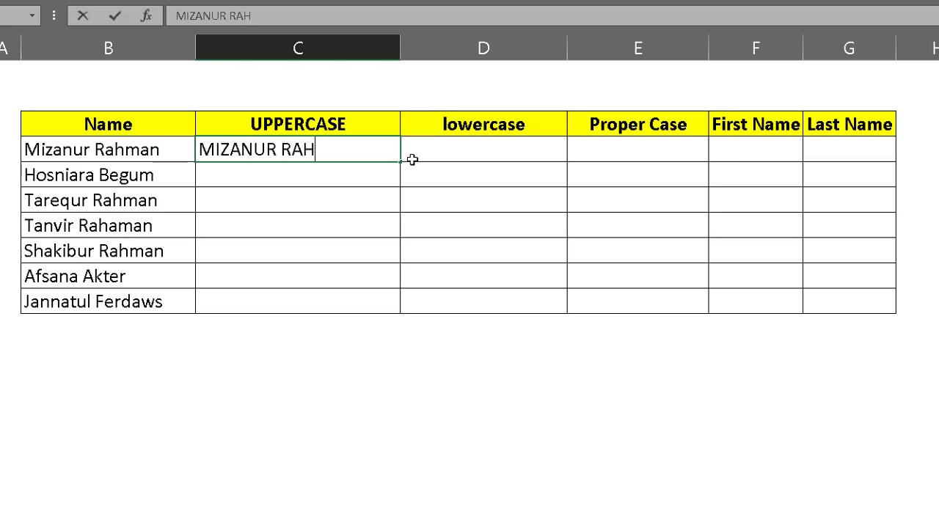
text(MAN)
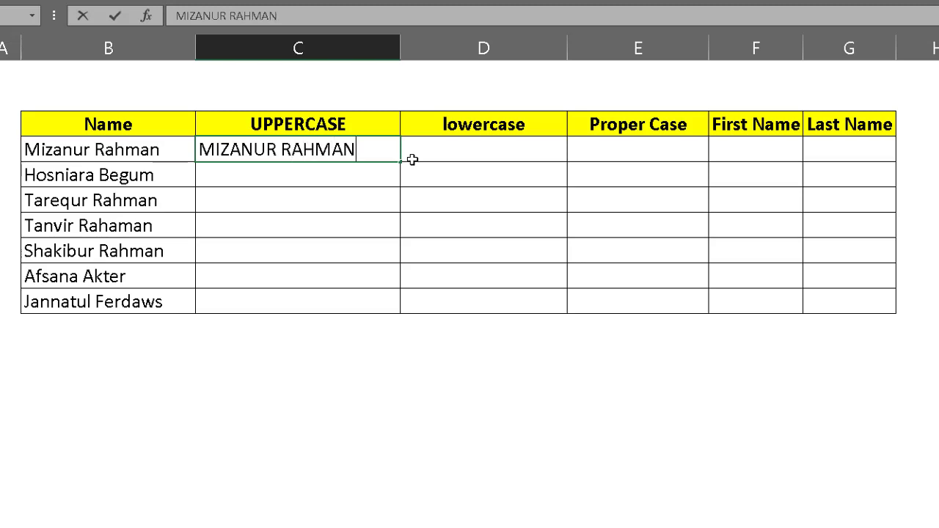
key(Return)
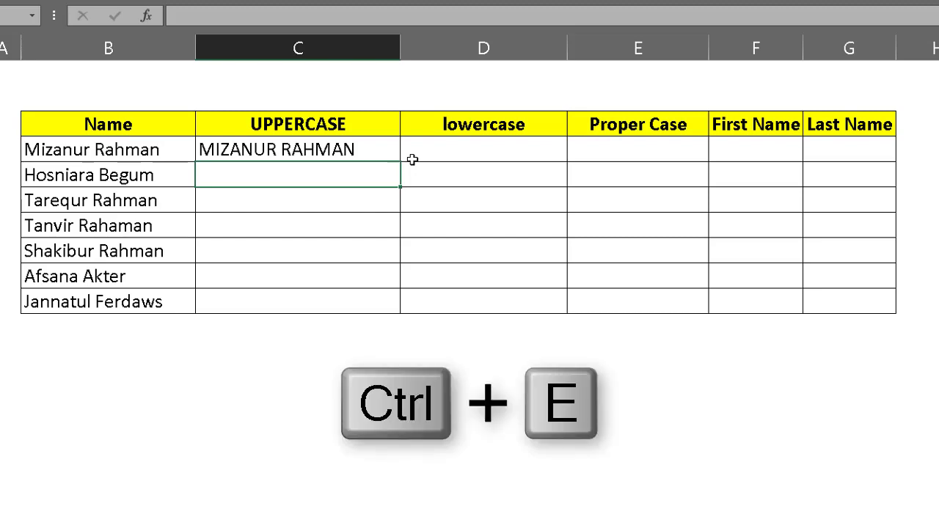
key(ctrl+e)
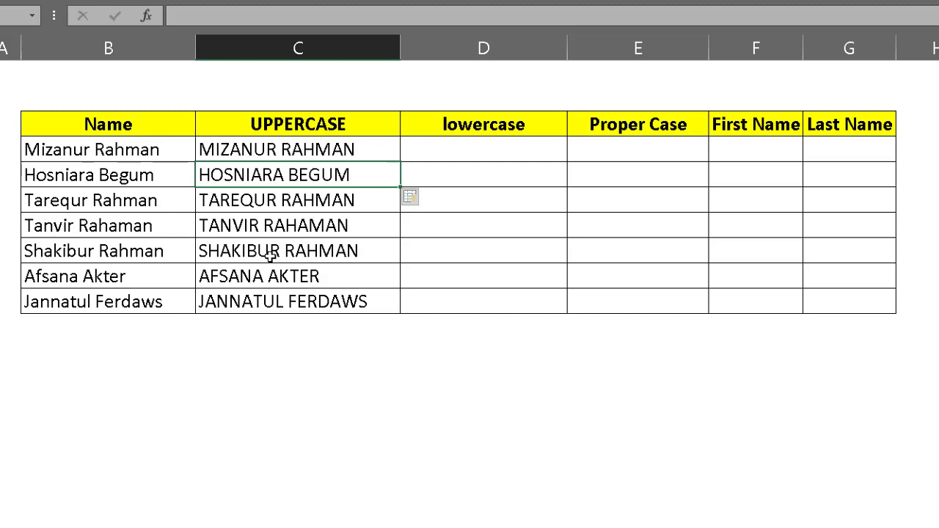
click(480, 152)
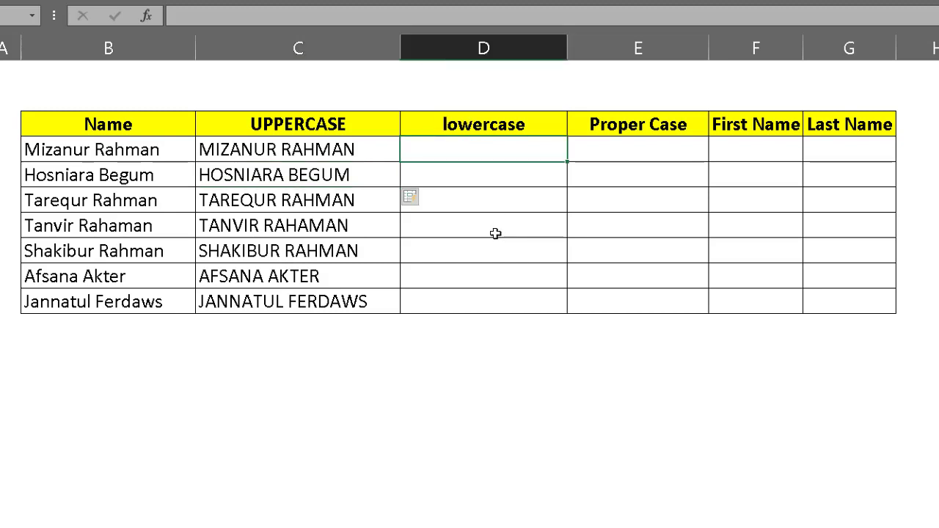
text(M)
key(BackSpace)
text(mi)
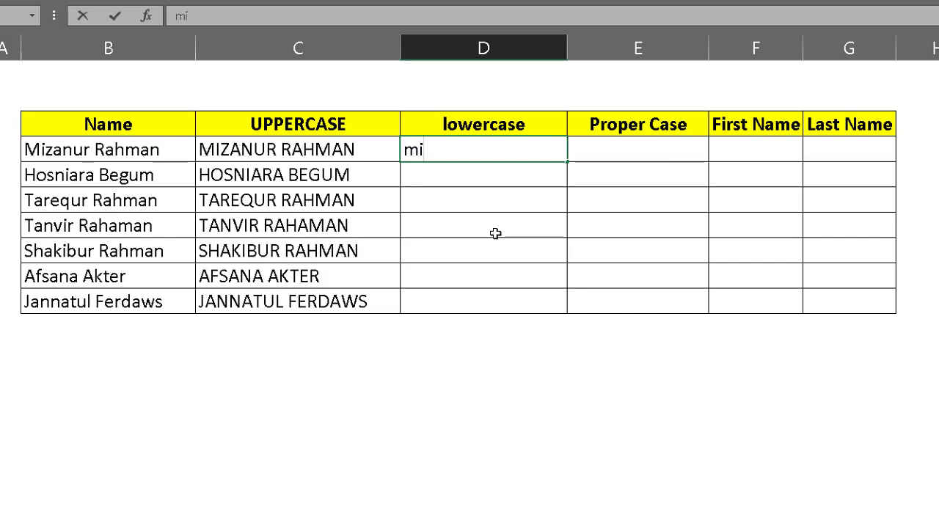
text(zanur ra)
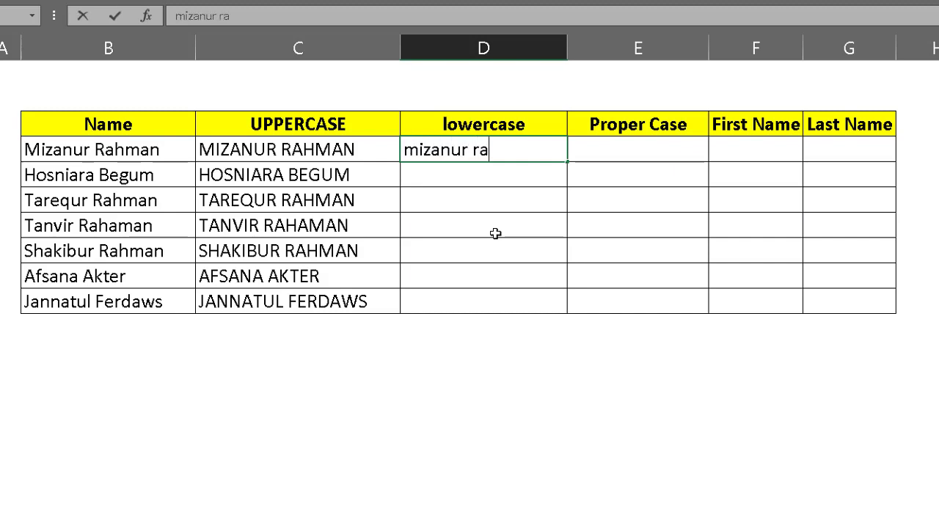
text(hman)
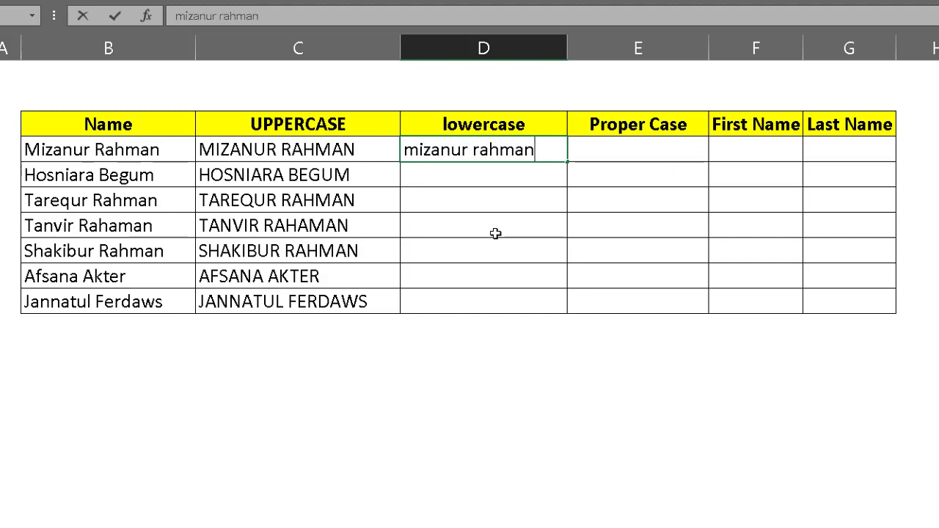
key(Return)
key(ctrl+e)
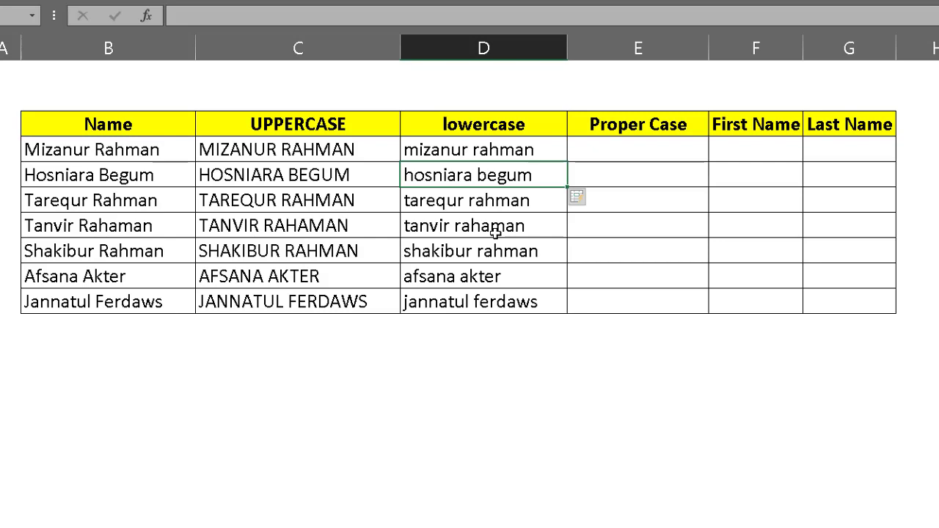
click(607, 150)
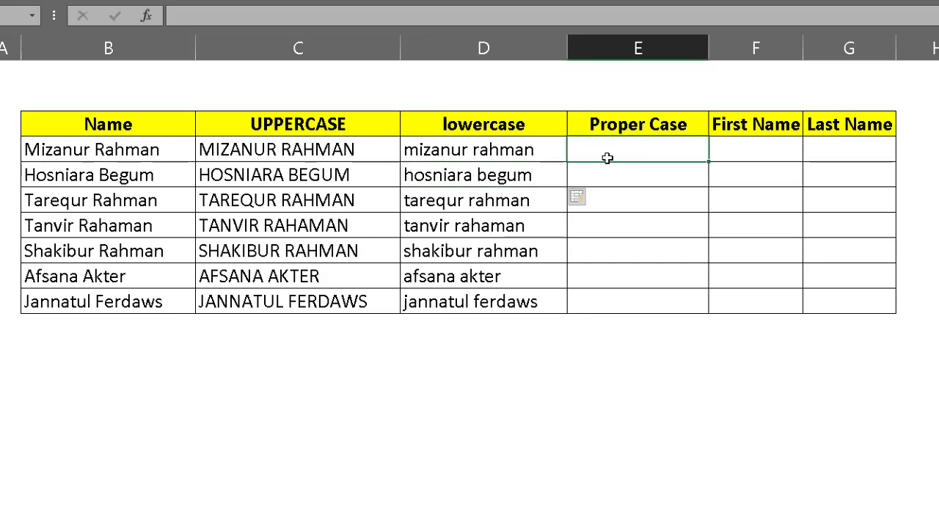
text(Mizan)
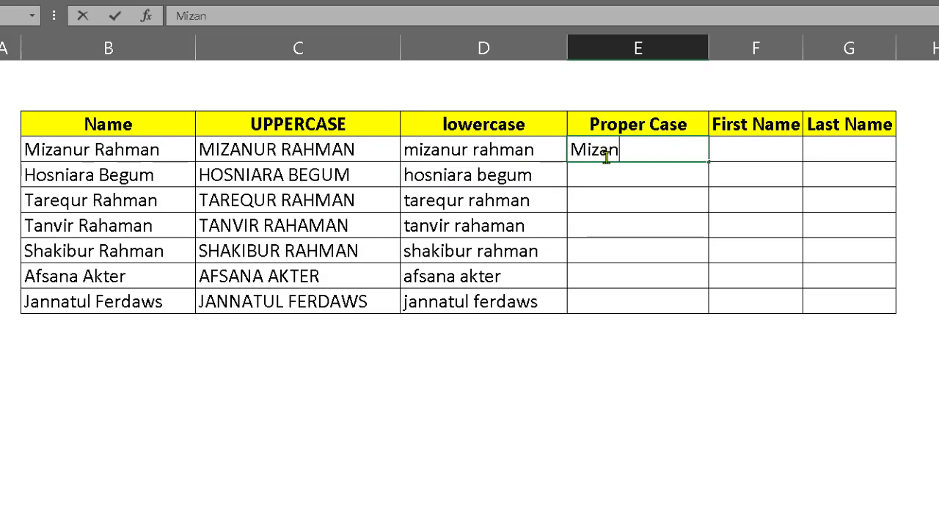
text(ur Raha)
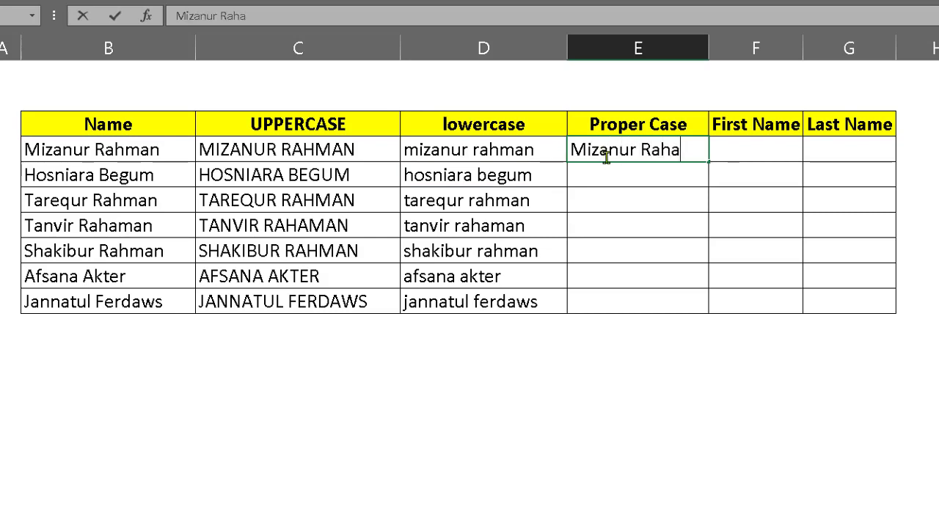
key(BackSpace)
text(m)
text(an)
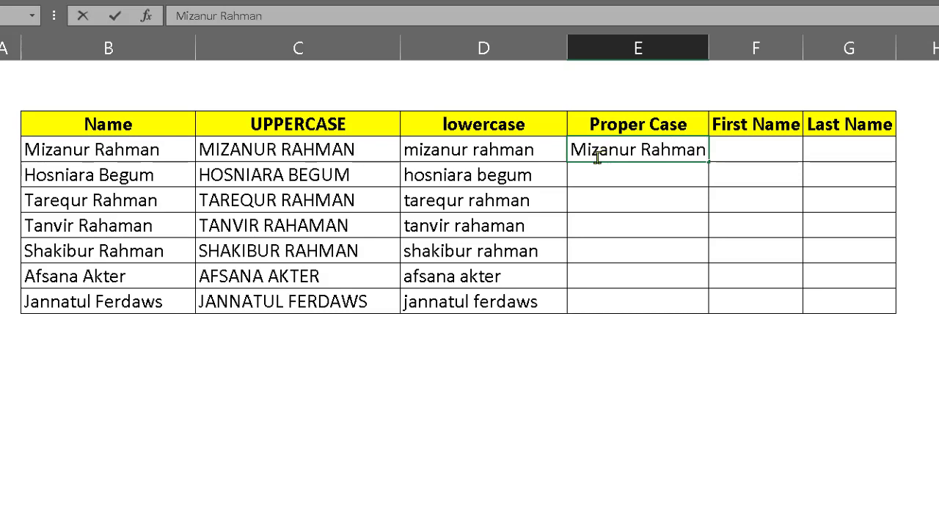
key(Return)
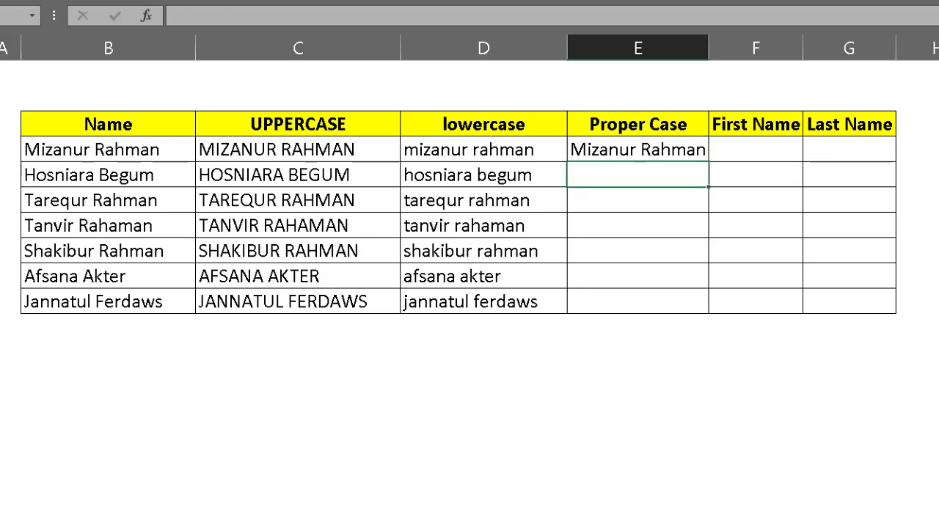
key(ctrl+e)
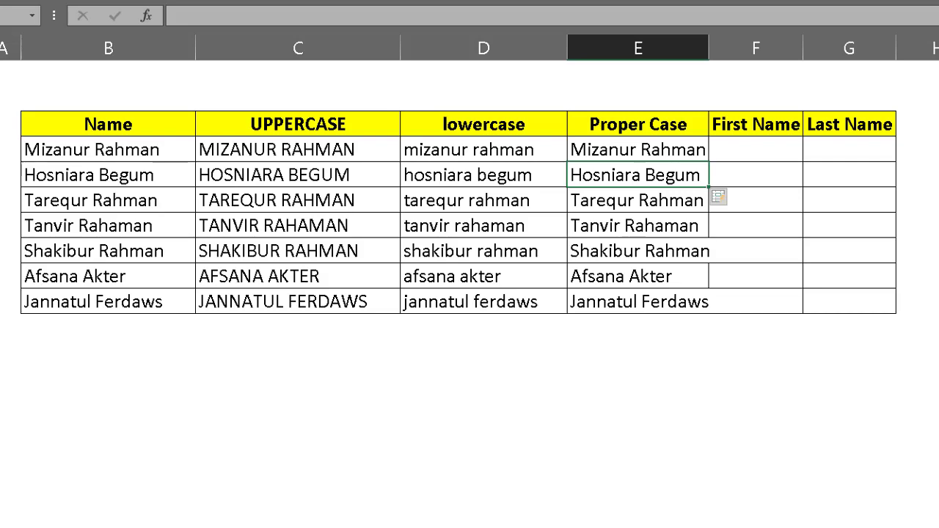
double_click(709, 44)
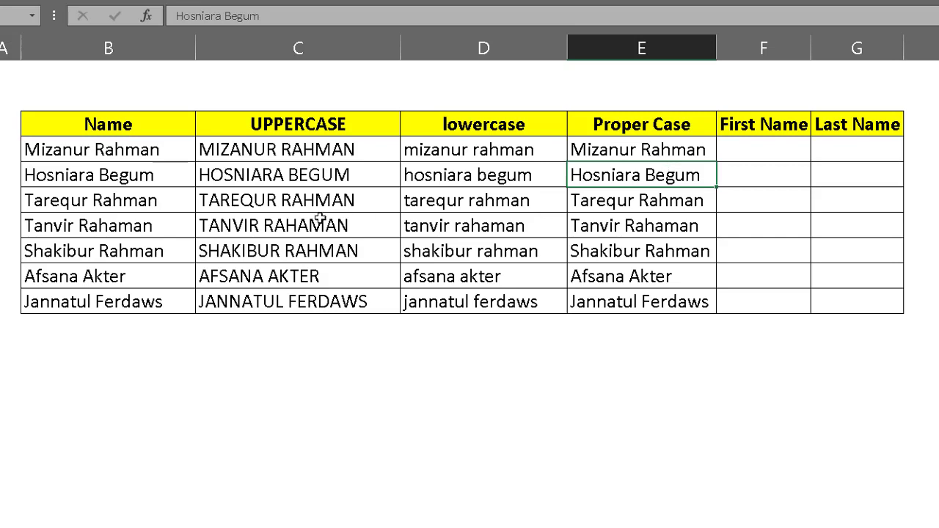
drag(132, 151, 134, 299)
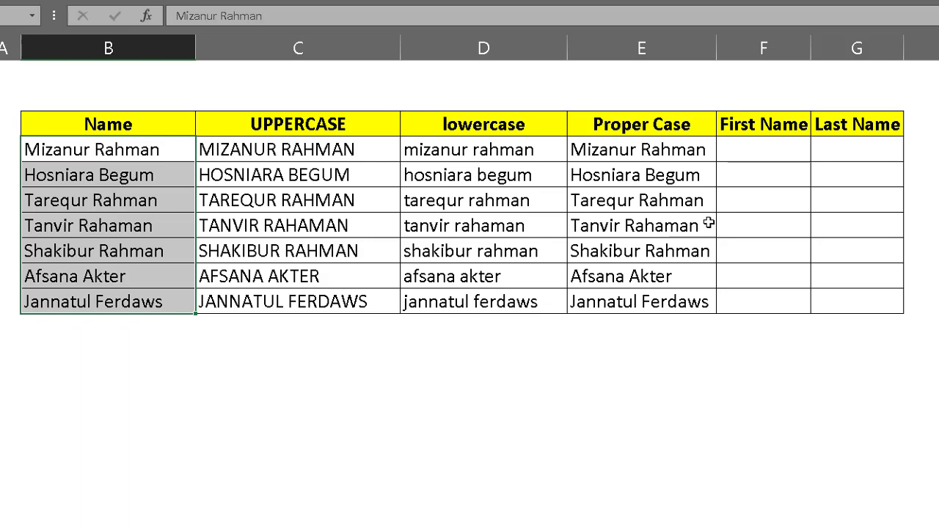
Delete the contents of the UPPERCASE, lowercase and Proper Case columns
key(Right)
key(Right)
key(Right)
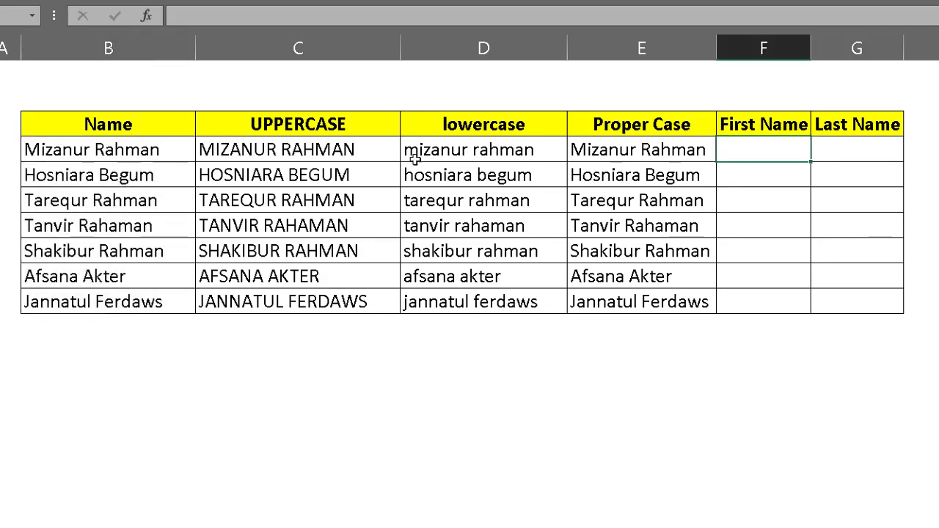
drag(245, 146, 631, 303)
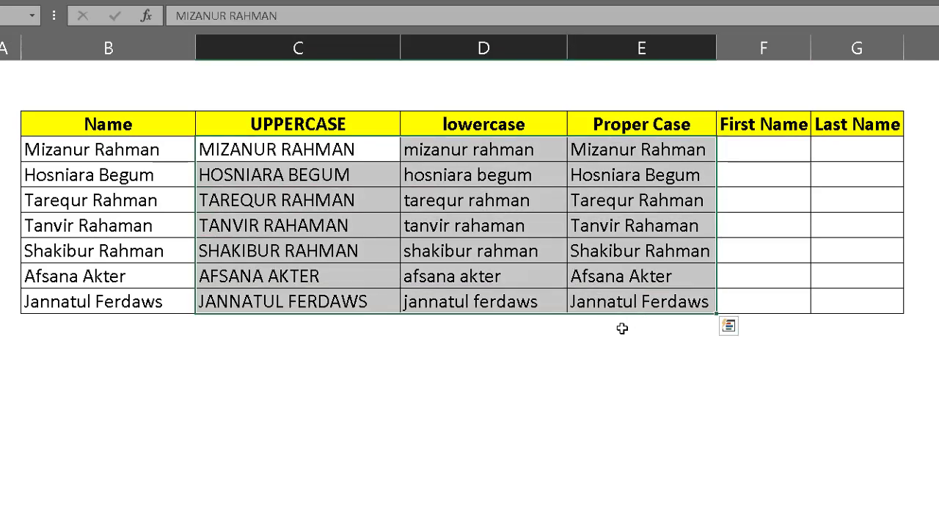
key(Delete)
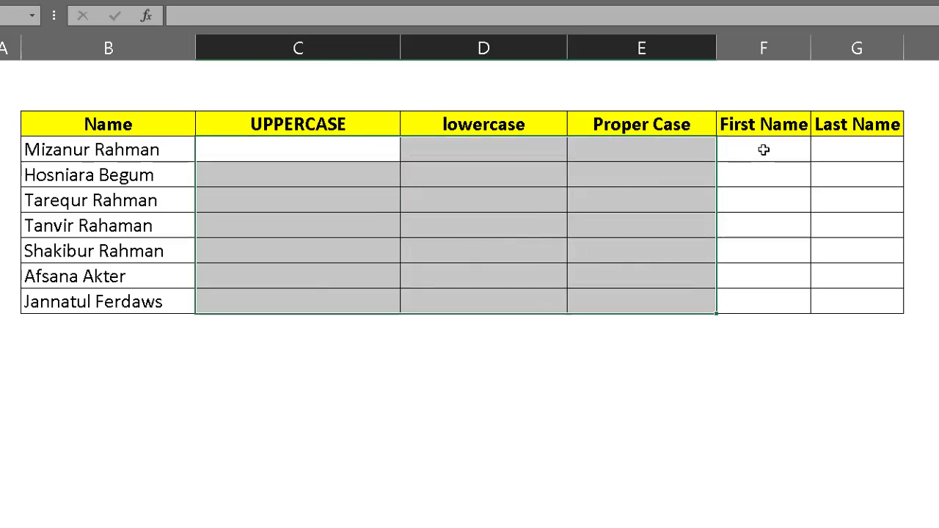
click(767, 150)
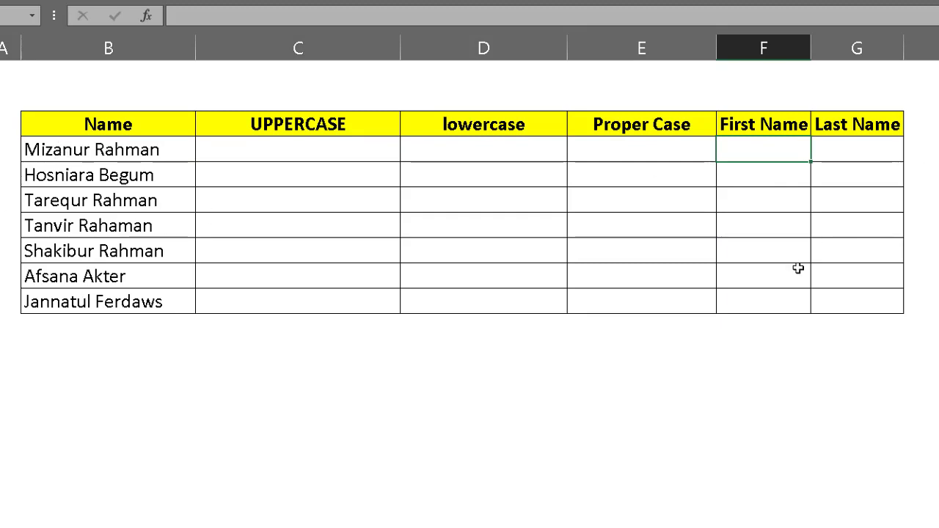
text(Miza)
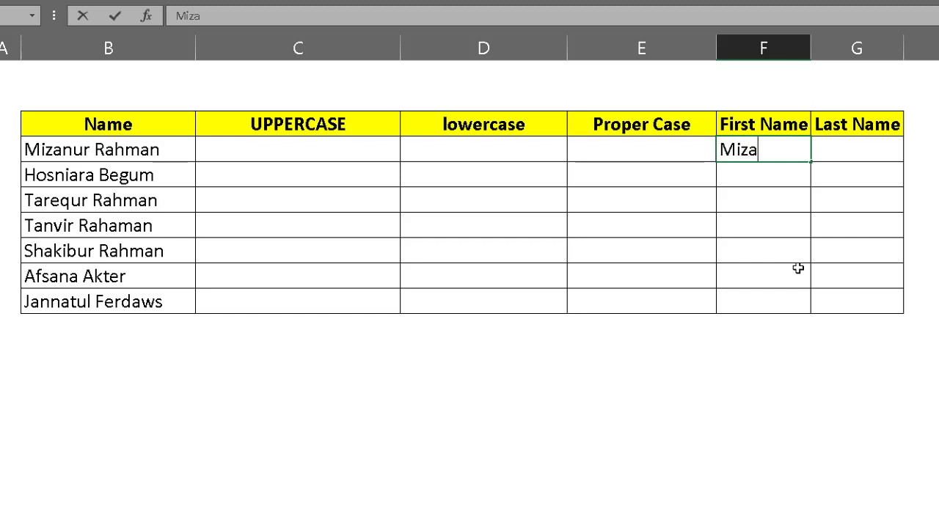
text(nur)
key(Return)
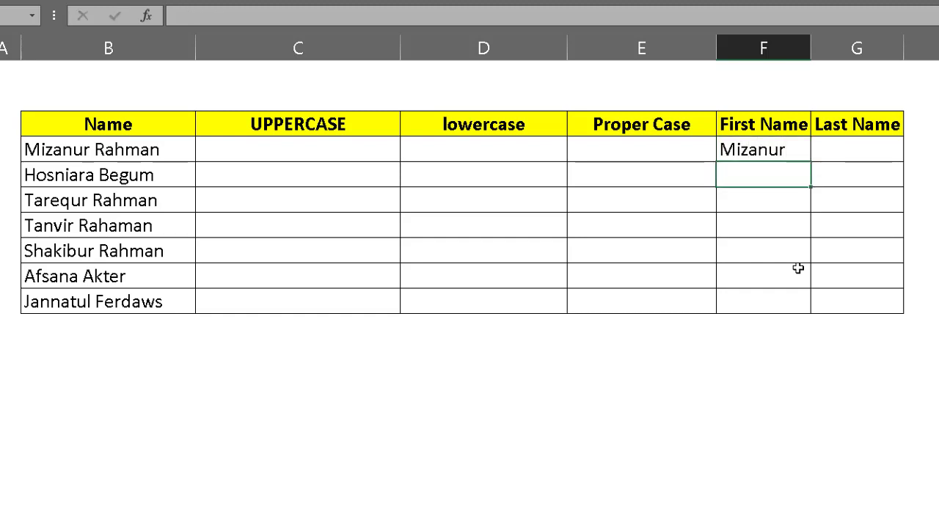
key(ctrl+e)
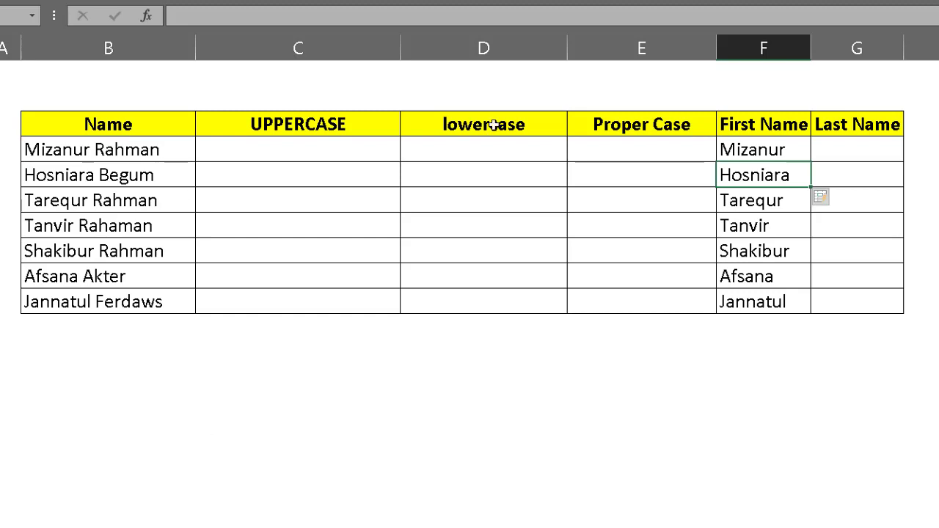
click(860, 148)
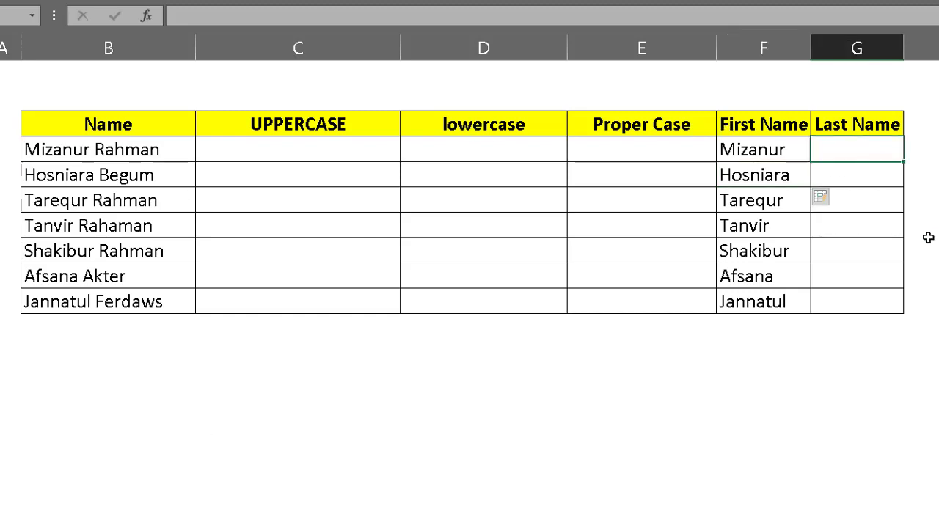
text(Rahman)
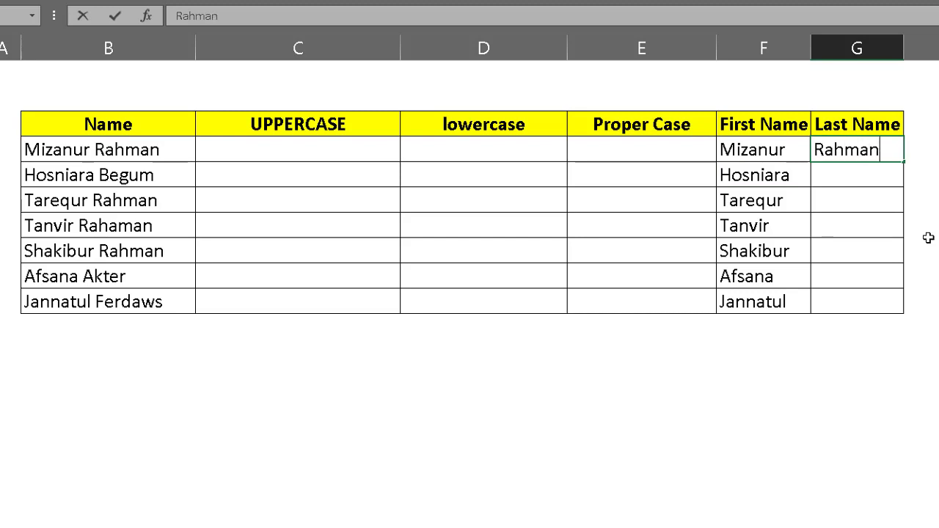
key(Return)
key(ctrl+e)
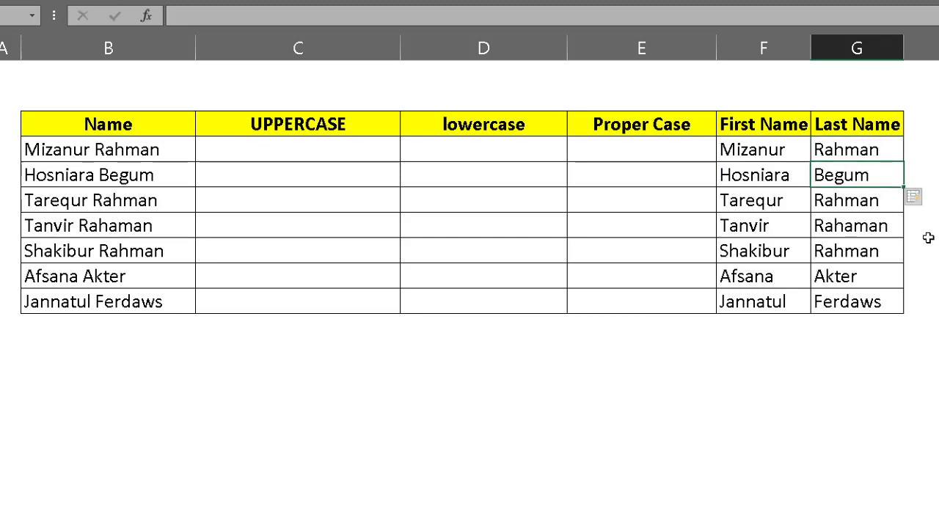
click(697, 402)
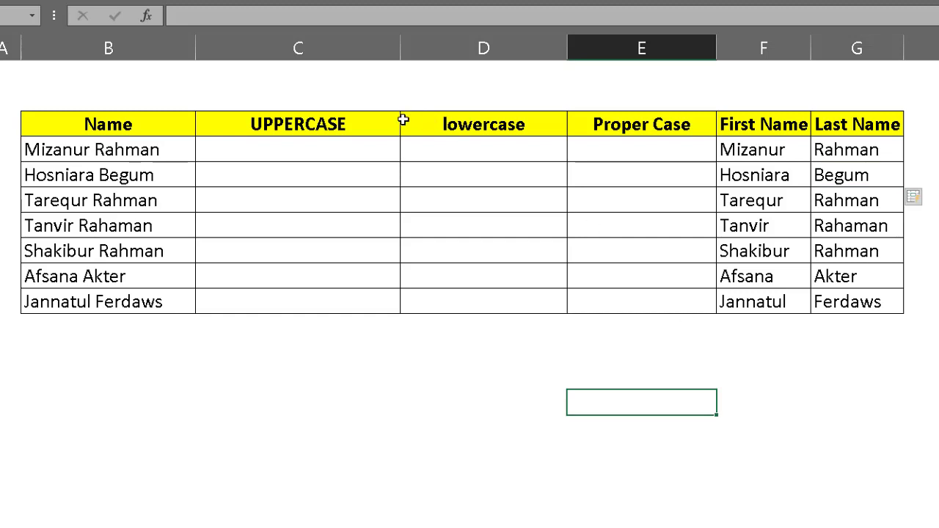
Delete every heading and value in columns C through G beside the Name column
drag(311, 47, 840, 94)
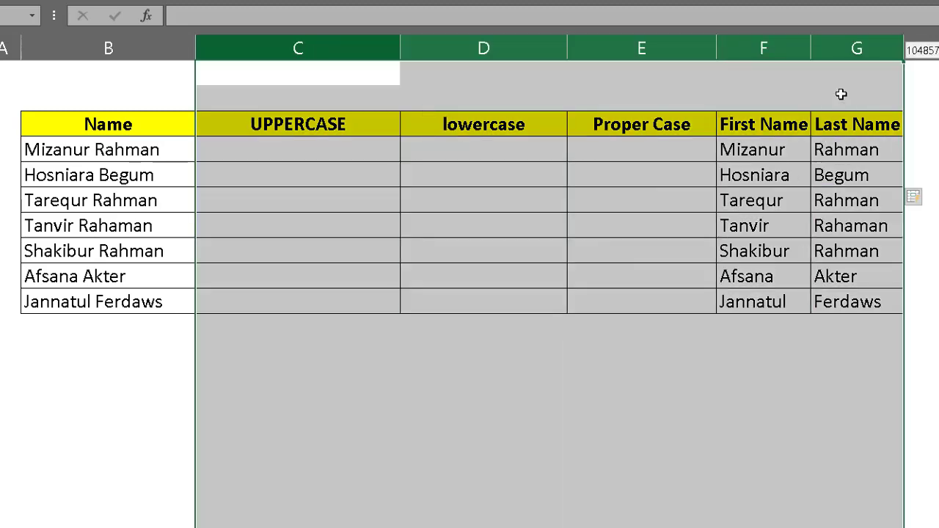
drag(247, 120, 851, 301)
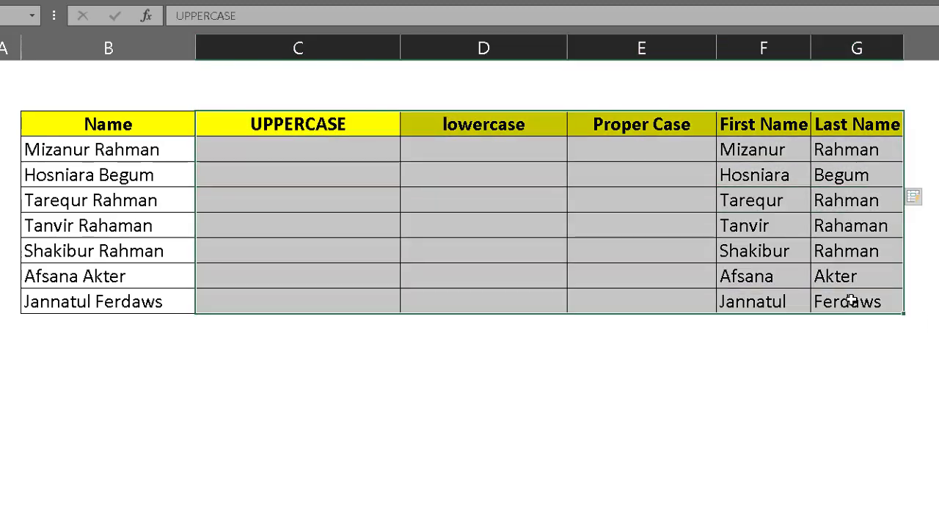
key(Delete)
click(285, 161)
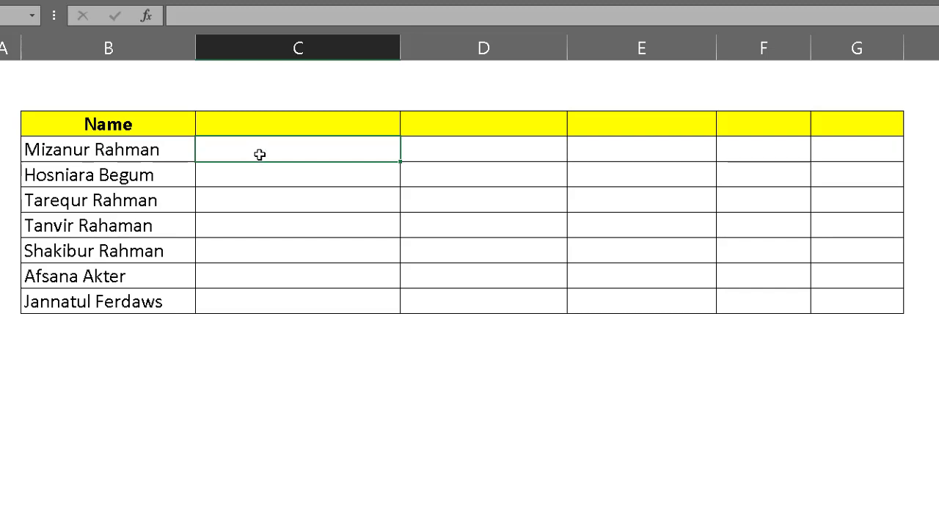
text(Mr.)
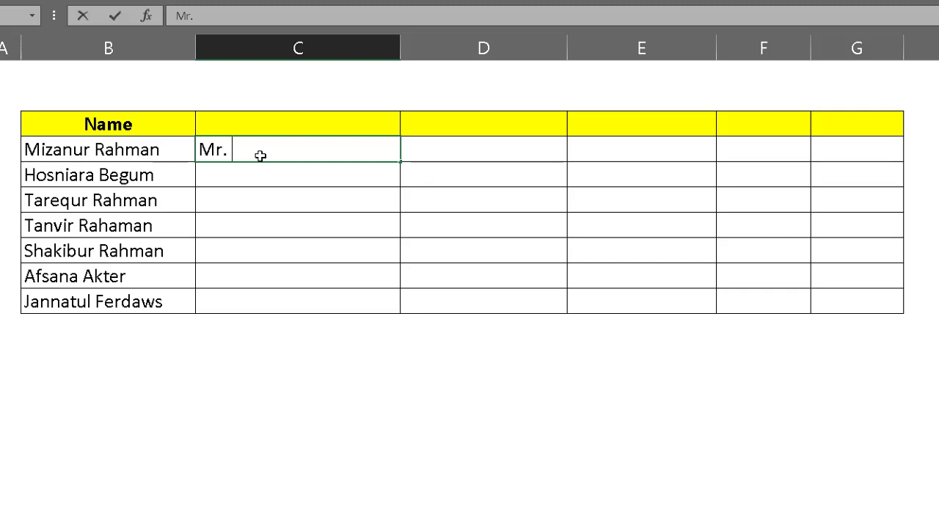
text(Mizanur )
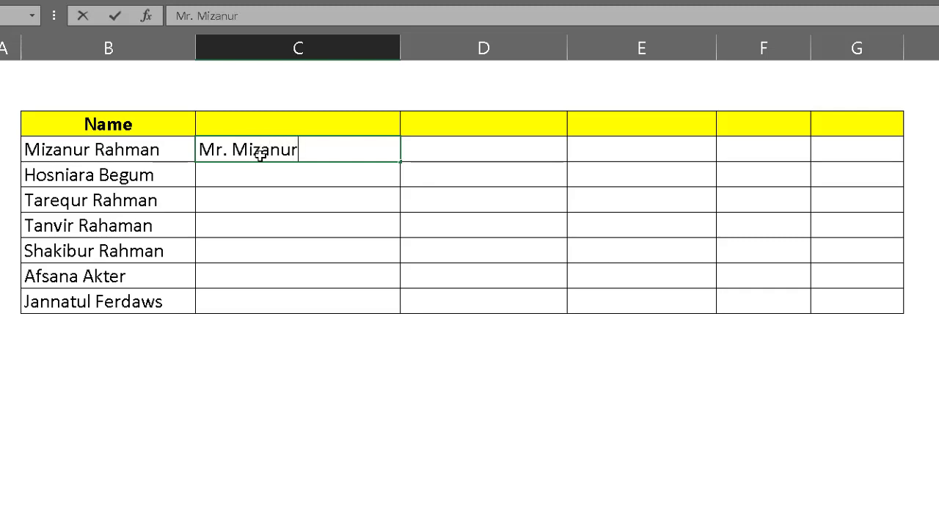
text(Rahman)
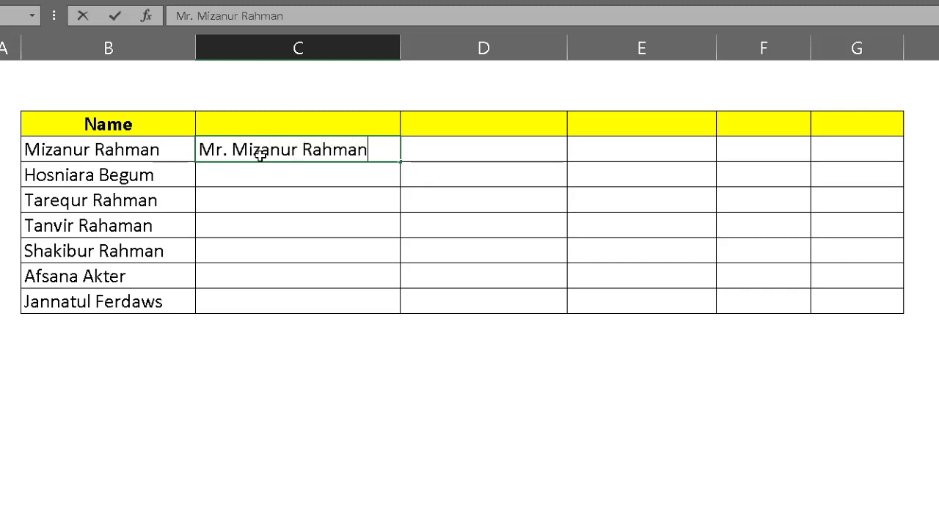
key(Return)
key(ctrl+e)
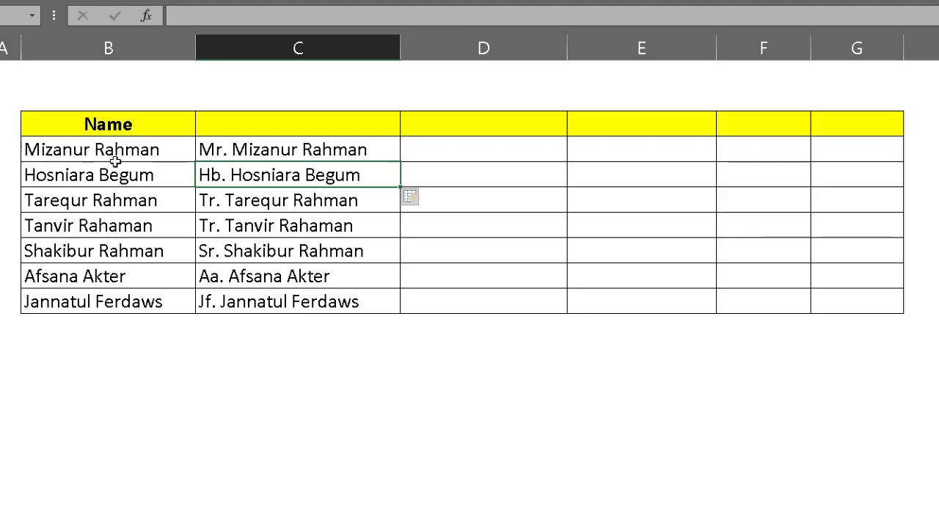
Review the wrong initials like Hb. and Tr., then delete the titled names in column C
click(219, 153)
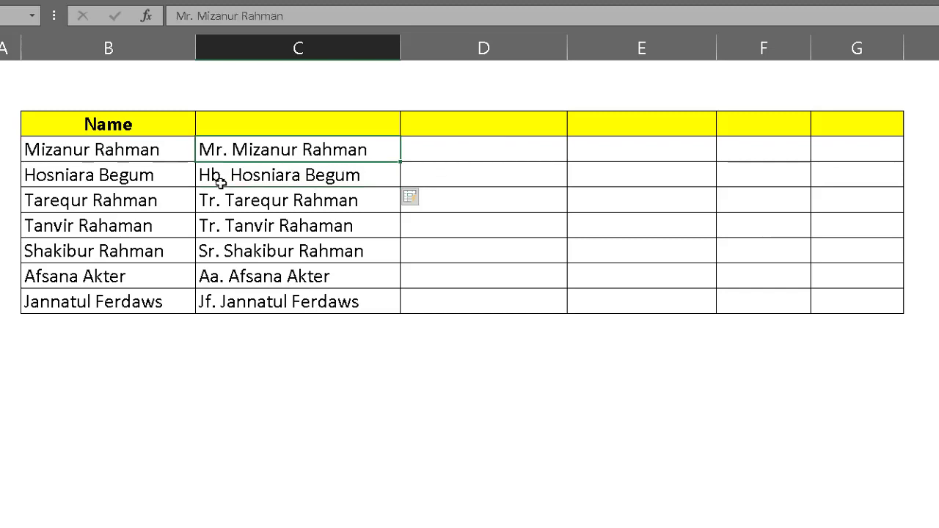
drag(223, 181, 229, 312)
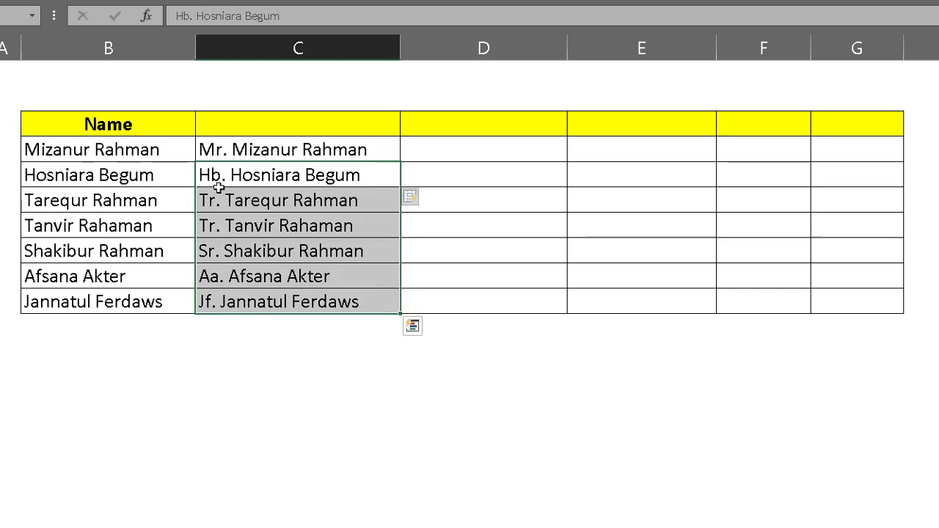
click(61, 209)
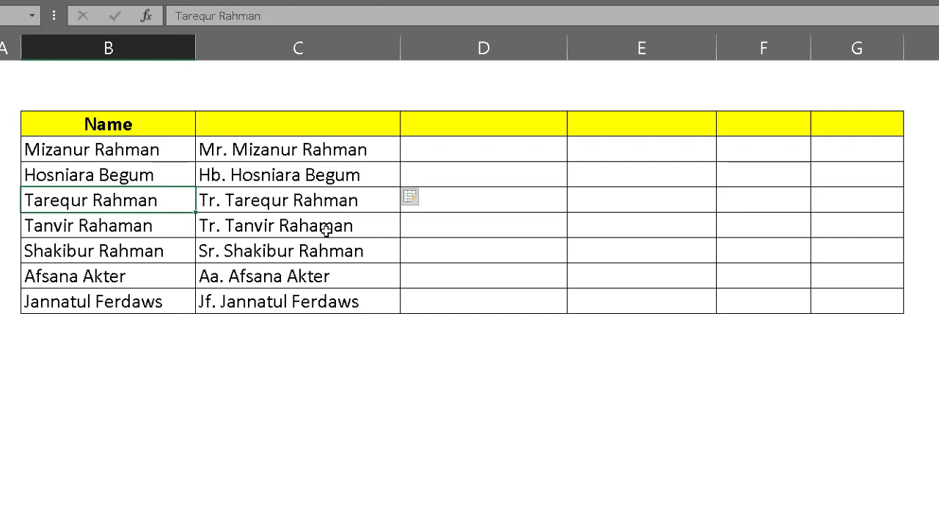
drag(306, 154, 297, 300)
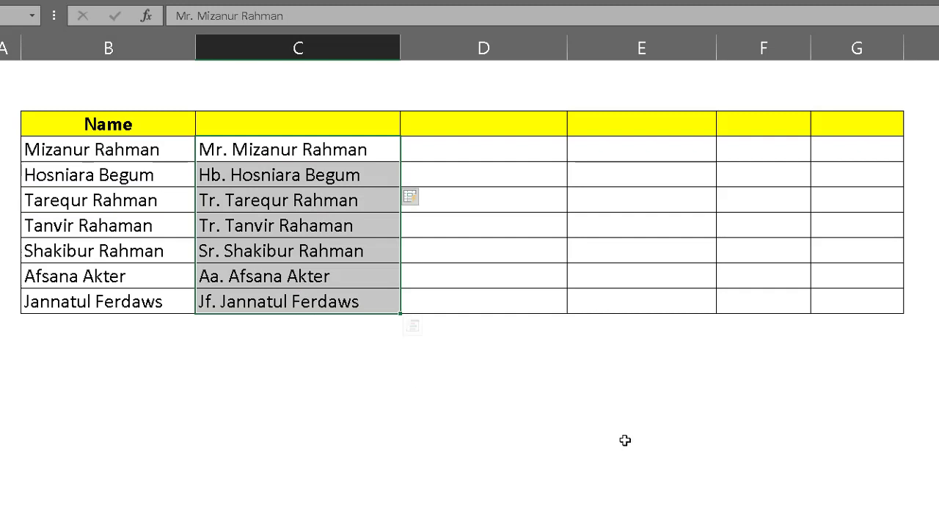
key(Delete)
click(289, 181)
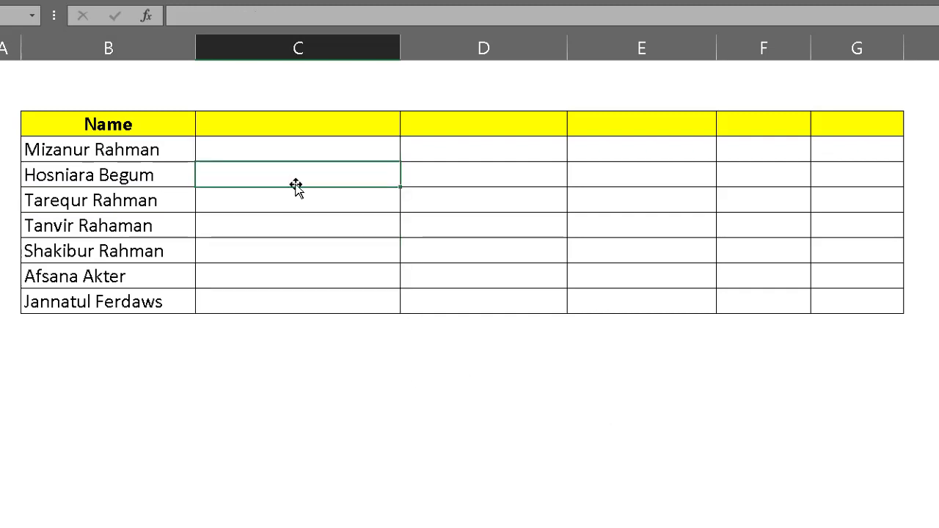
text(Mr)
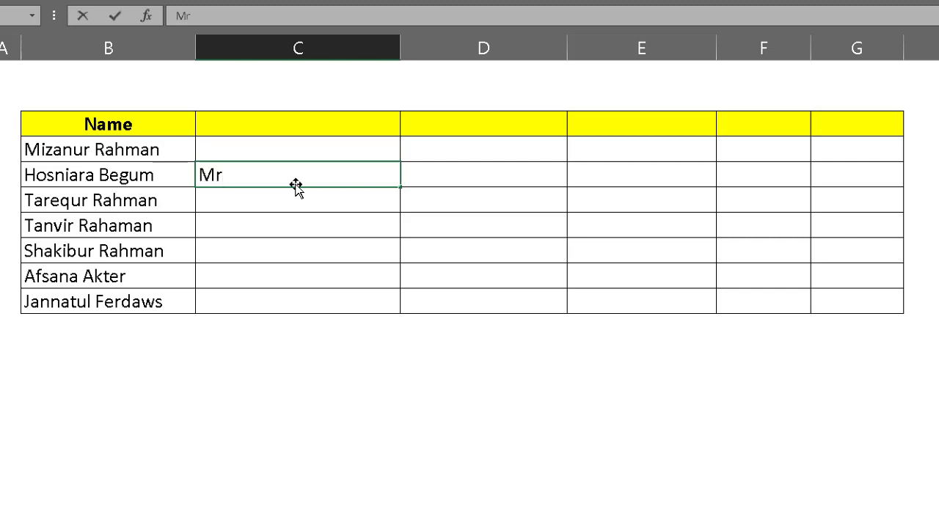
text(. Ho)
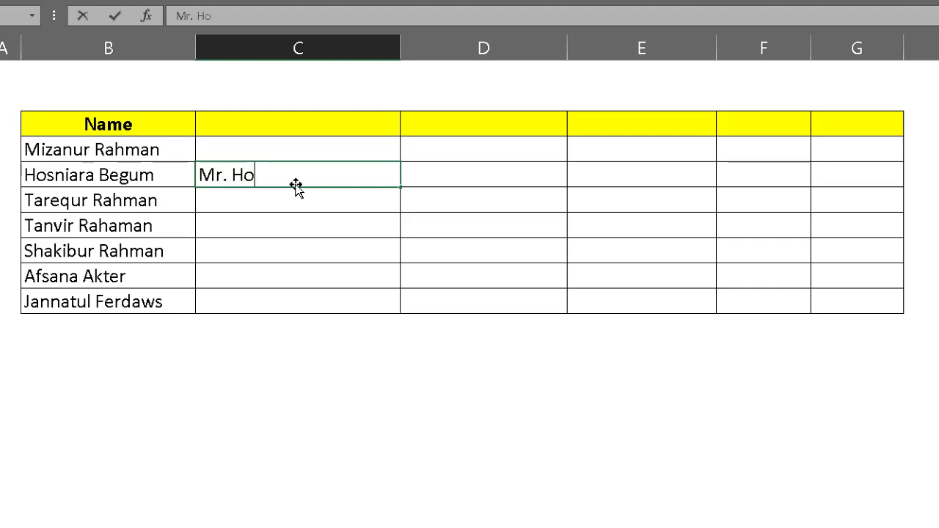
text(sni)
text(ara )
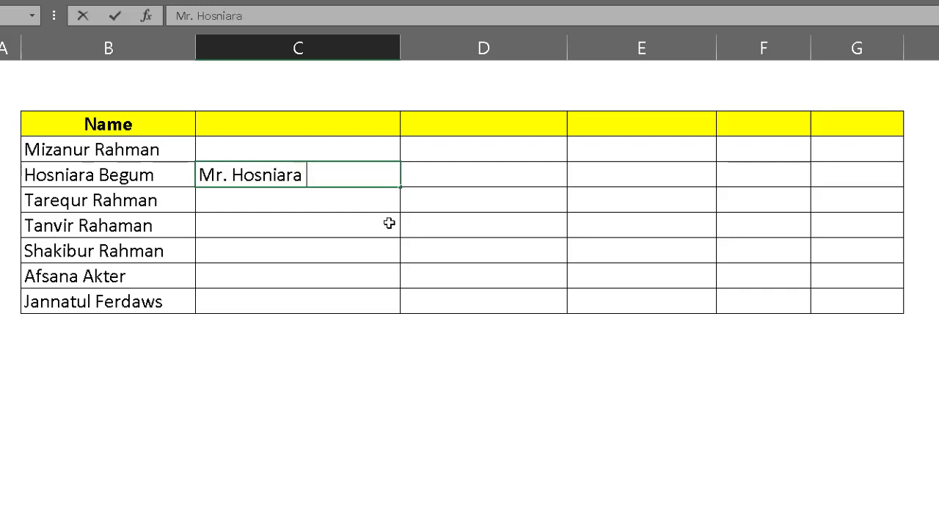
text(B)
text(egum)
key(Return)
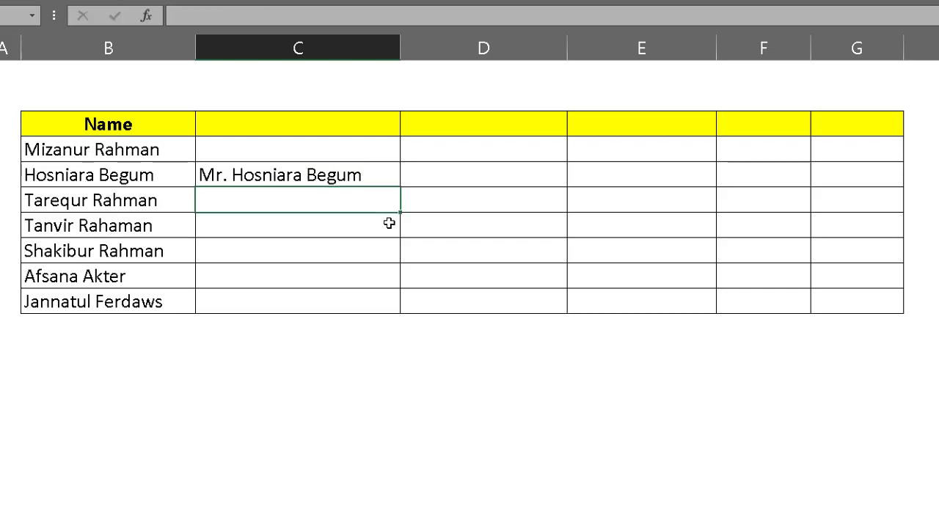
key(ctrl+e)
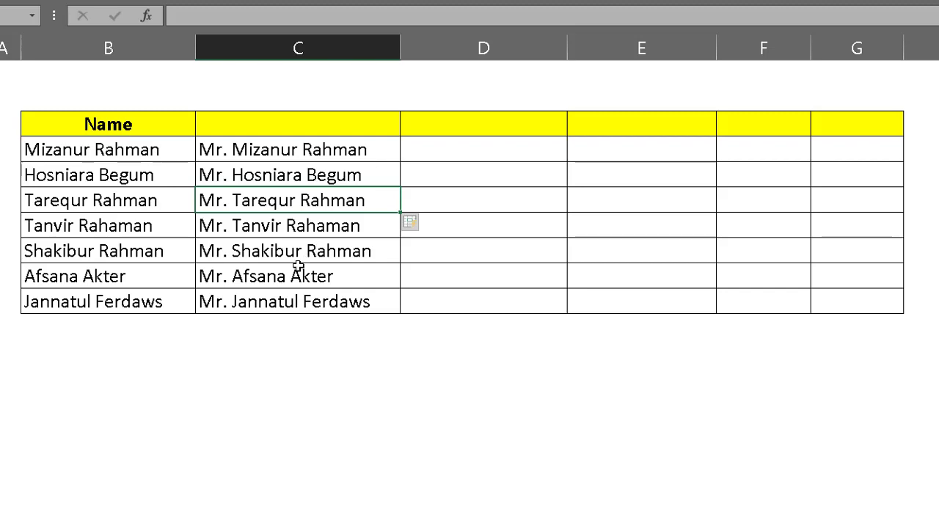
click(275, 150)
drag(276, 151, 272, 307)
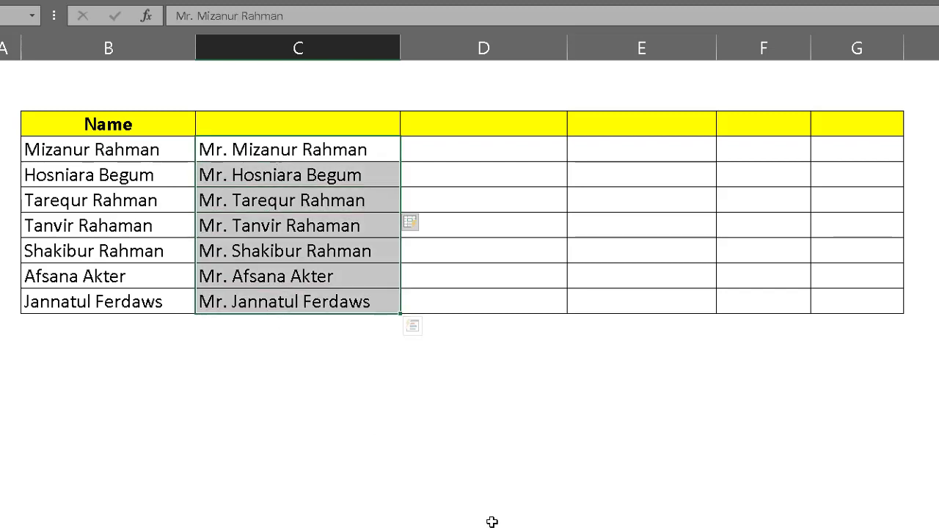
key(BackSpace)
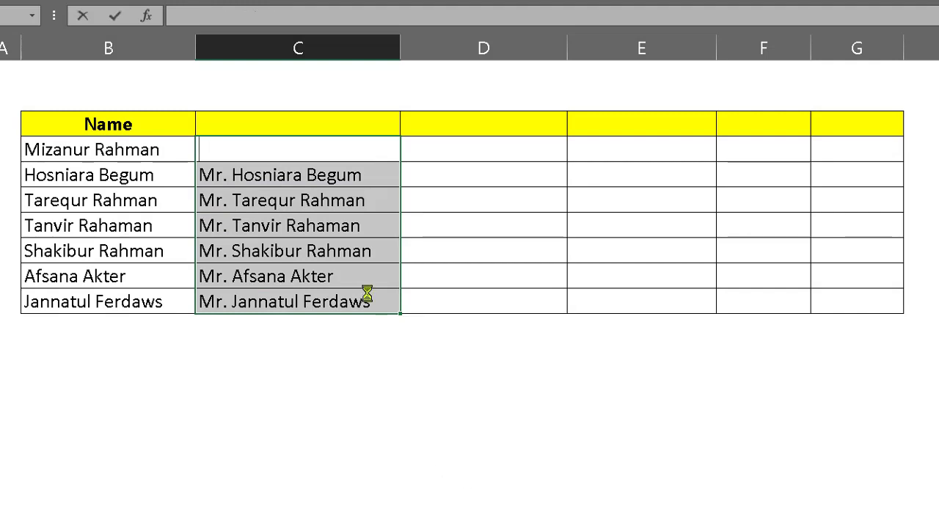
click(367, 293)
drag(324, 171, 331, 300)
key(Delete)
click(306, 158)
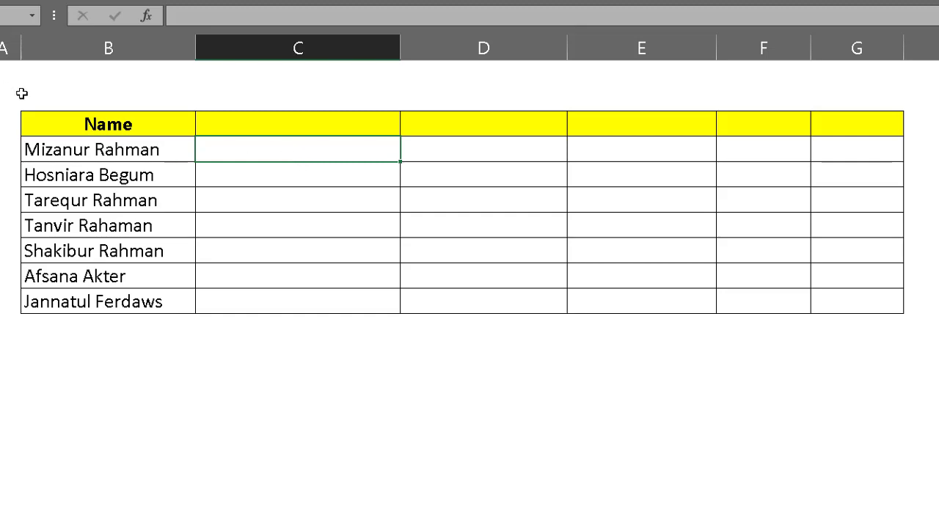
click(44, 153)
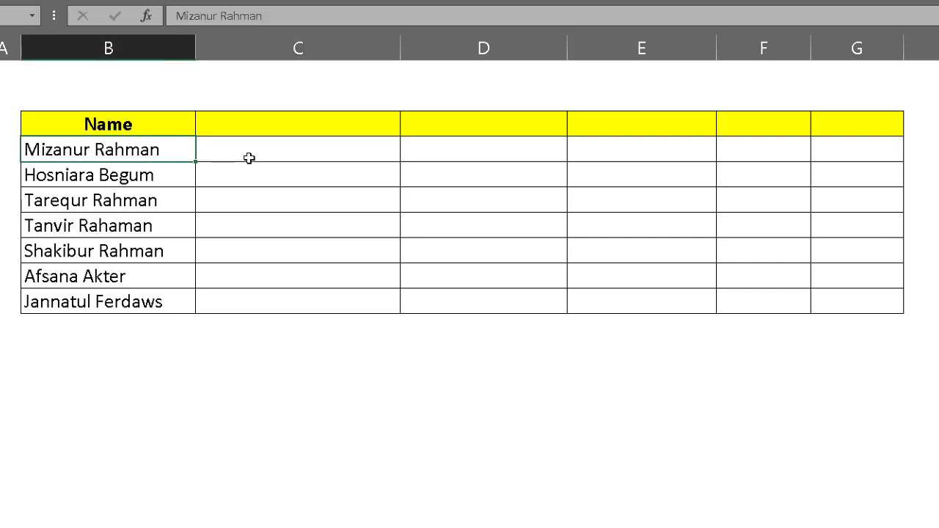
click(281, 180)
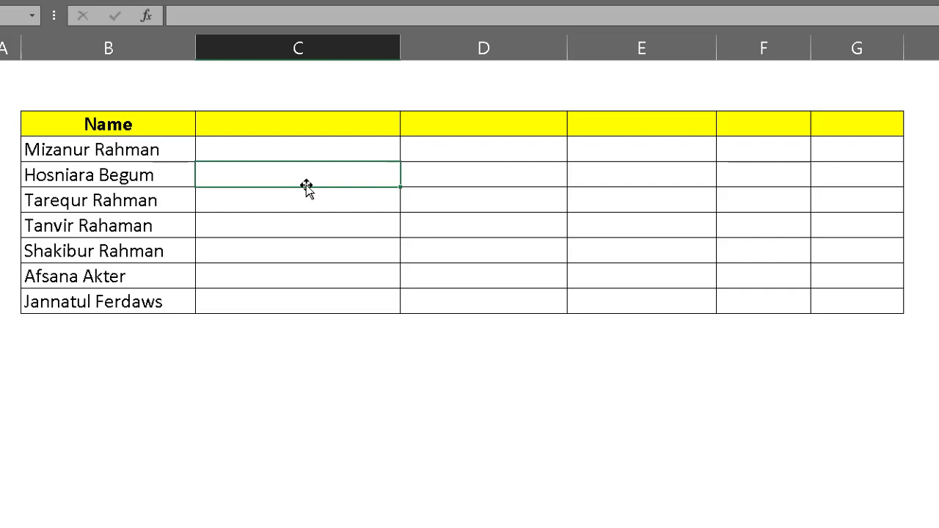
text(M)
text(r. )
text(Hosni)
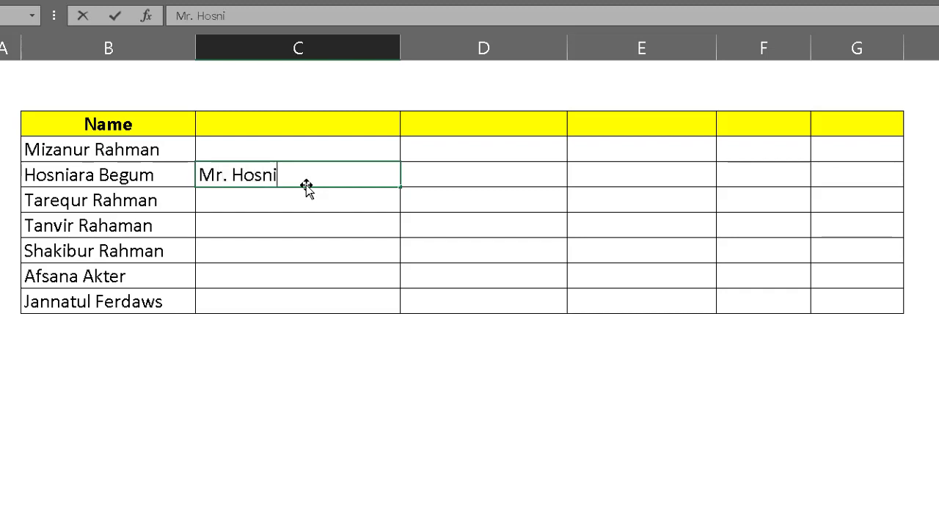
text(ara)
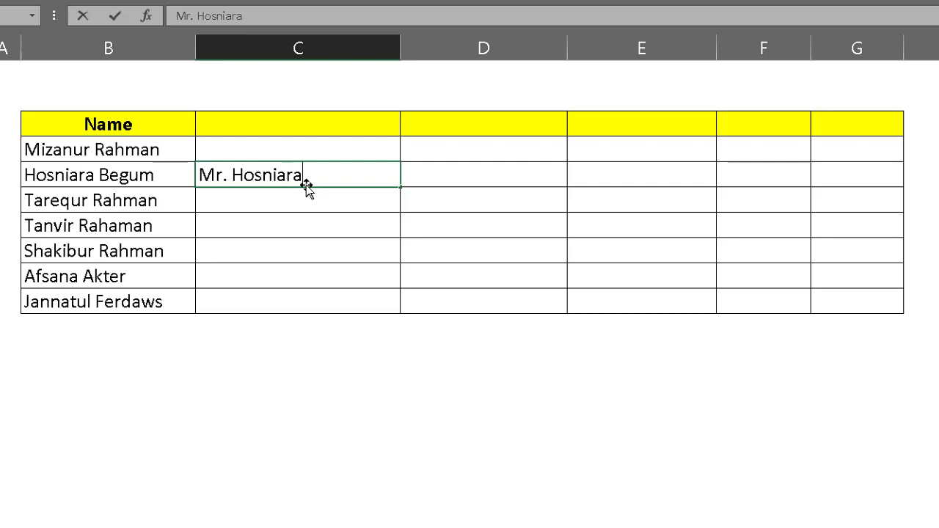
key(Return)
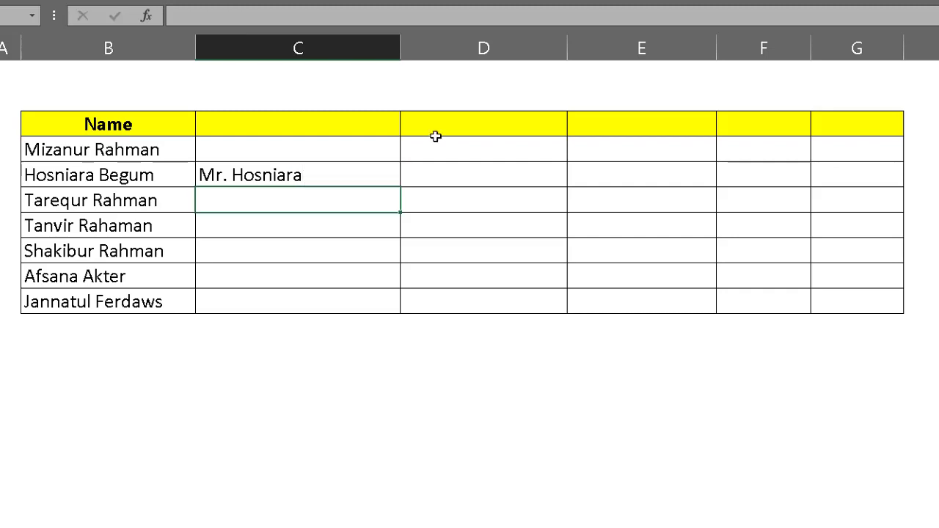
key(ctrl+e)
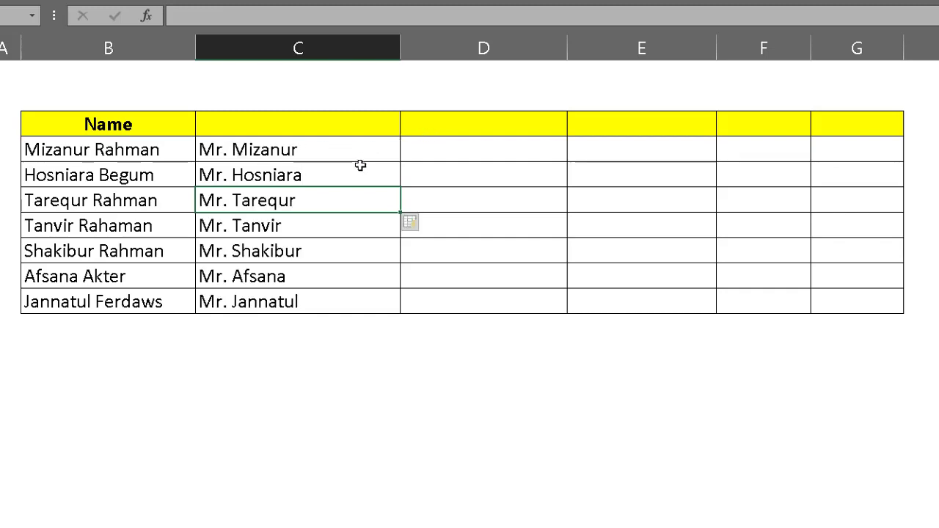
key(Down)
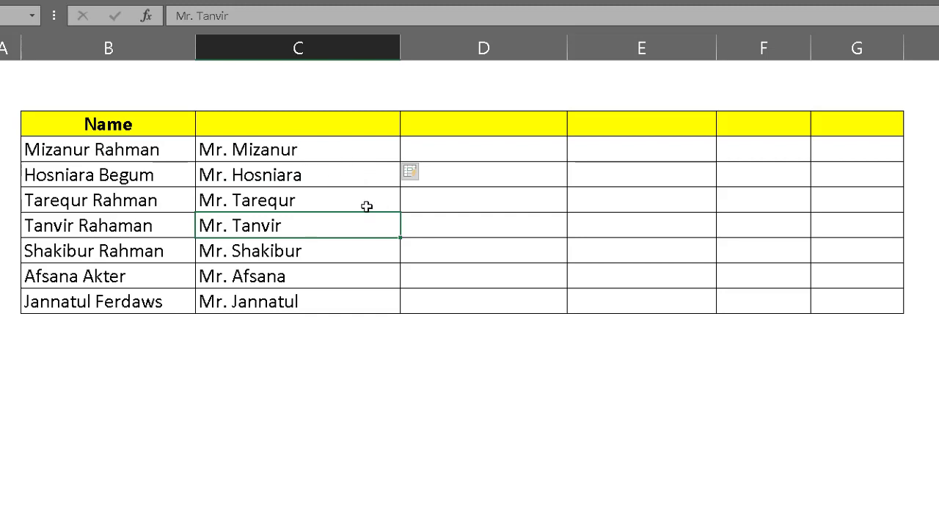
drag(367, 149, 320, 311)
key(Delete)
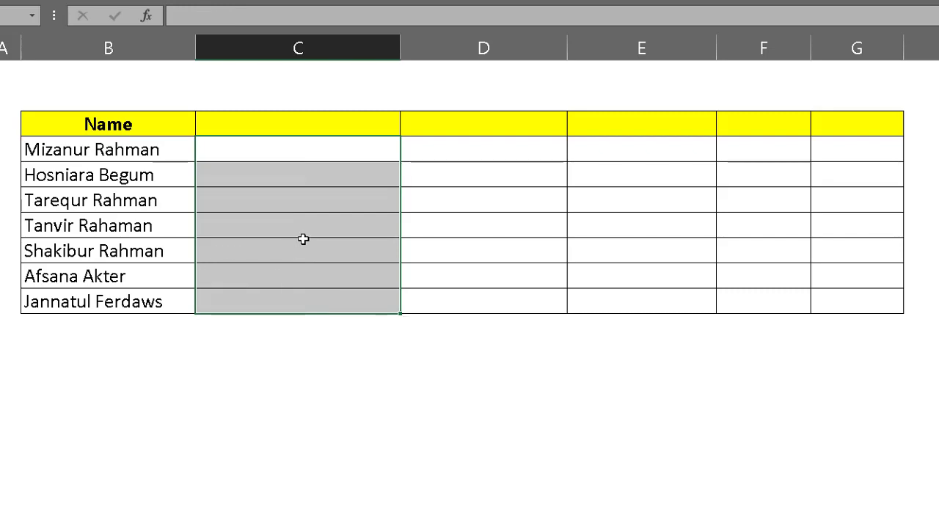
click(303, 162)
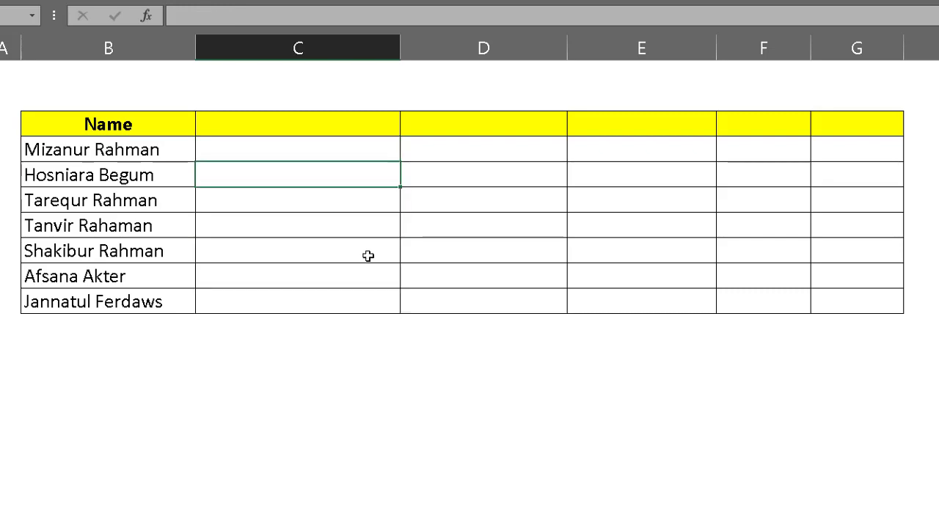
text(Mr. )
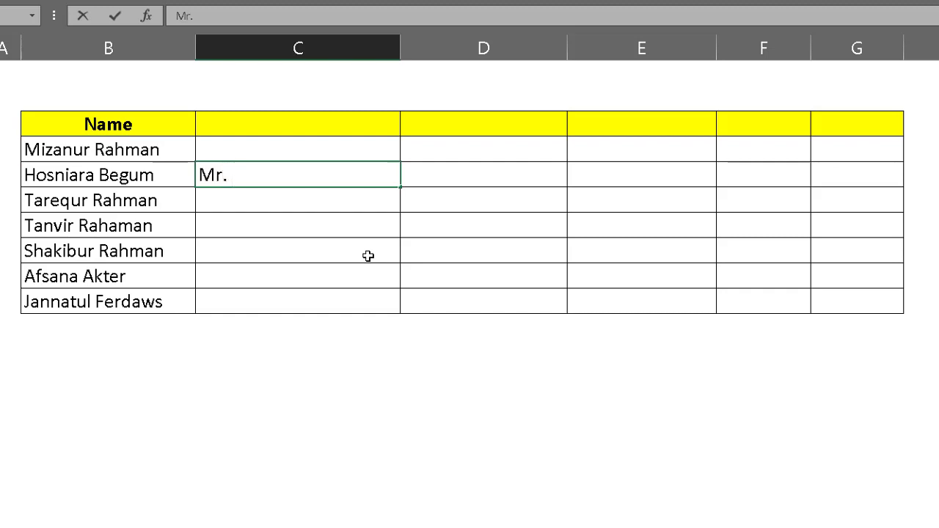
text(Bd)
key(BackSpace)
text(e)
text(gum)
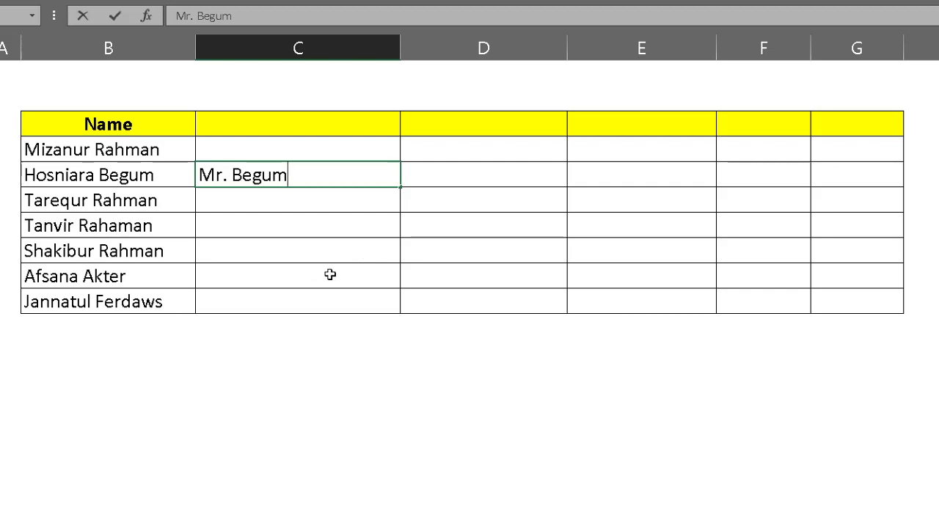
key(Return)
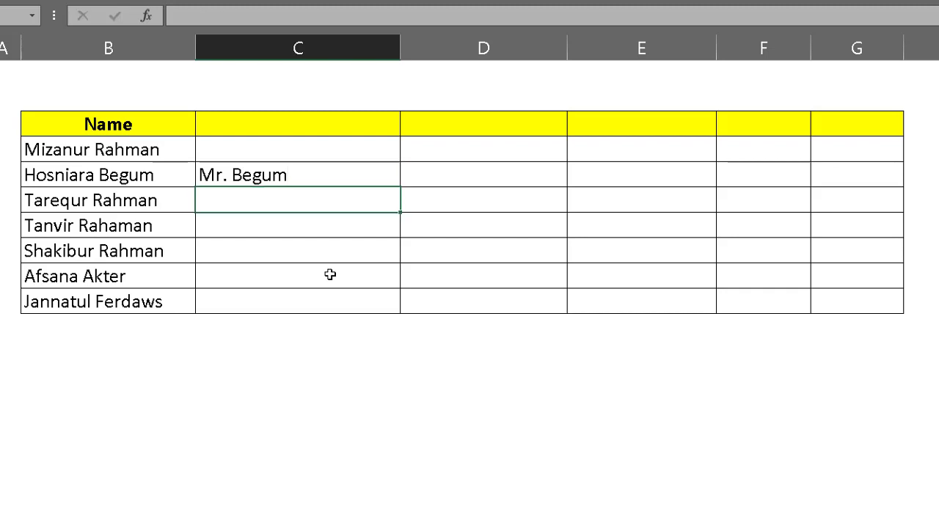
key(ctrl+e)
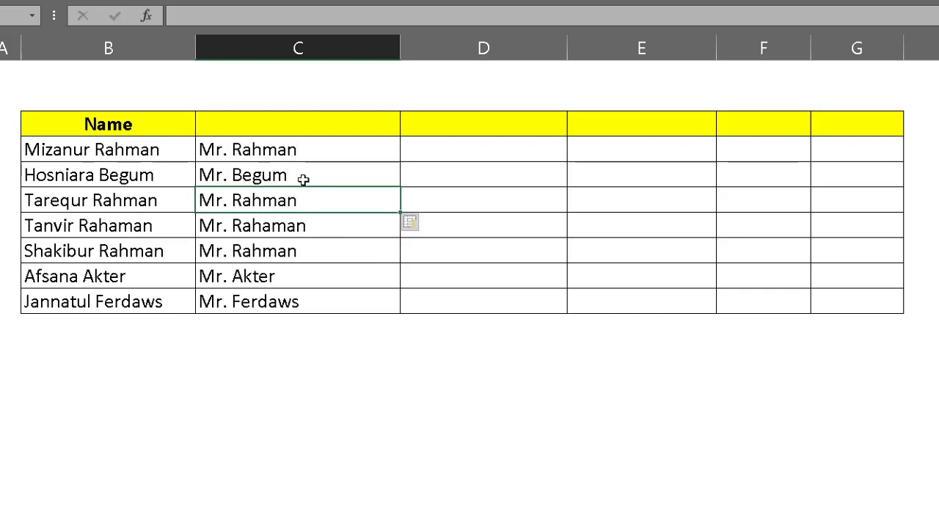
drag(287, 153, 289, 306)
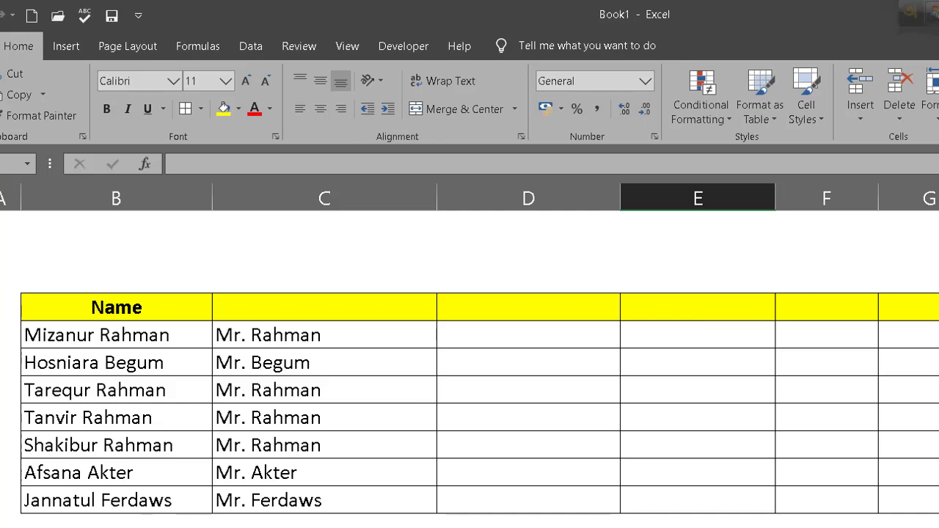
click(258, 56)
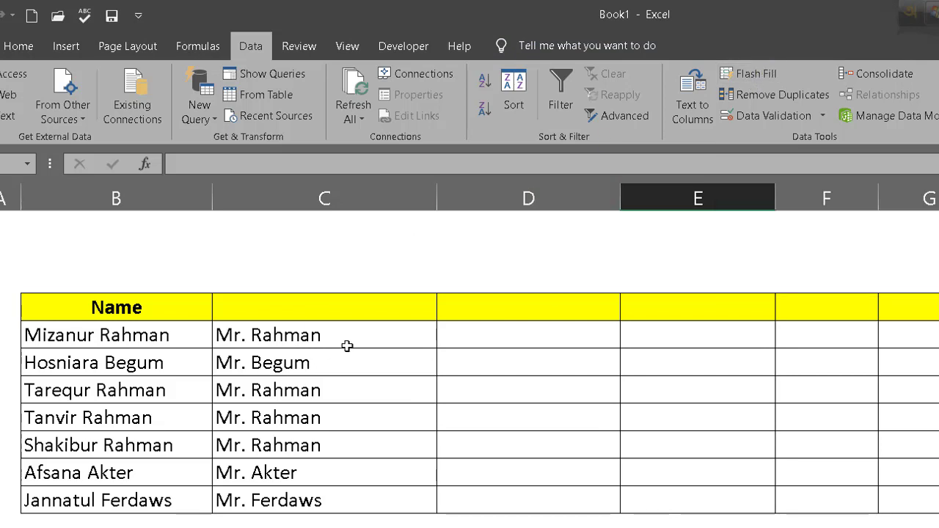
click(550, 341)
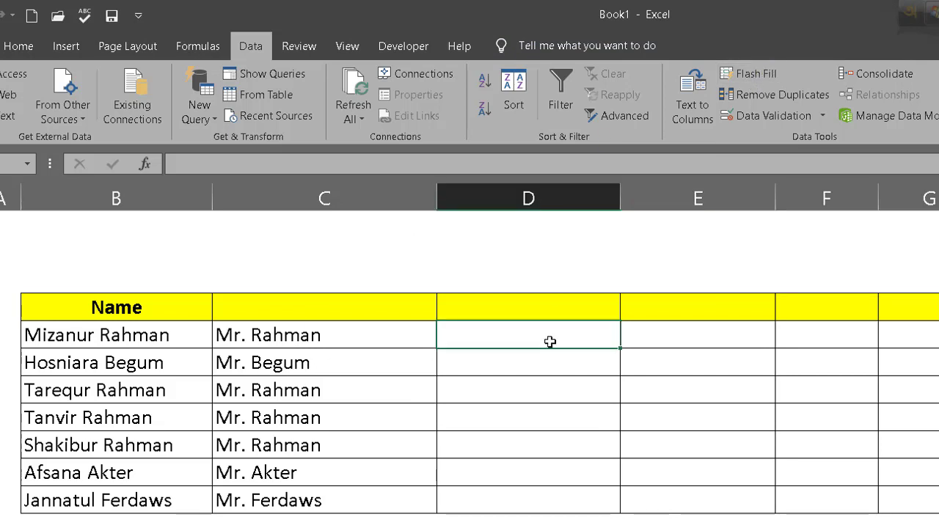
Enter 'MIZANUR' in D2 and apply Data > Flash Fill to capitalise every first name
text(M)
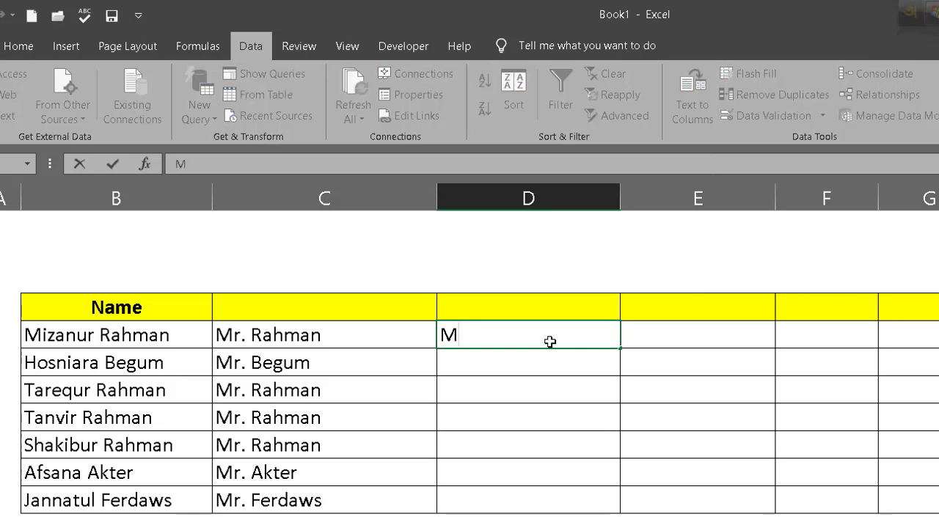
text(IZANUR)
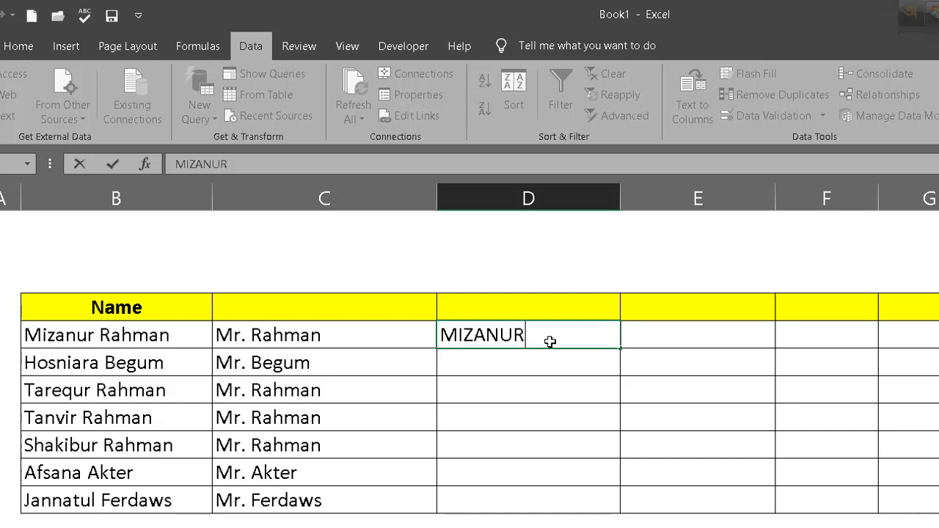
click(534, 365)
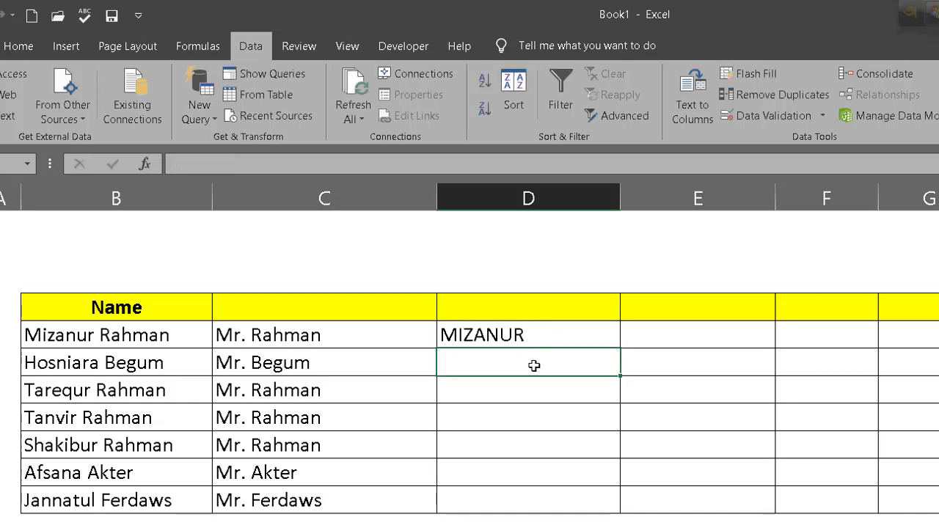
click(764, 74)
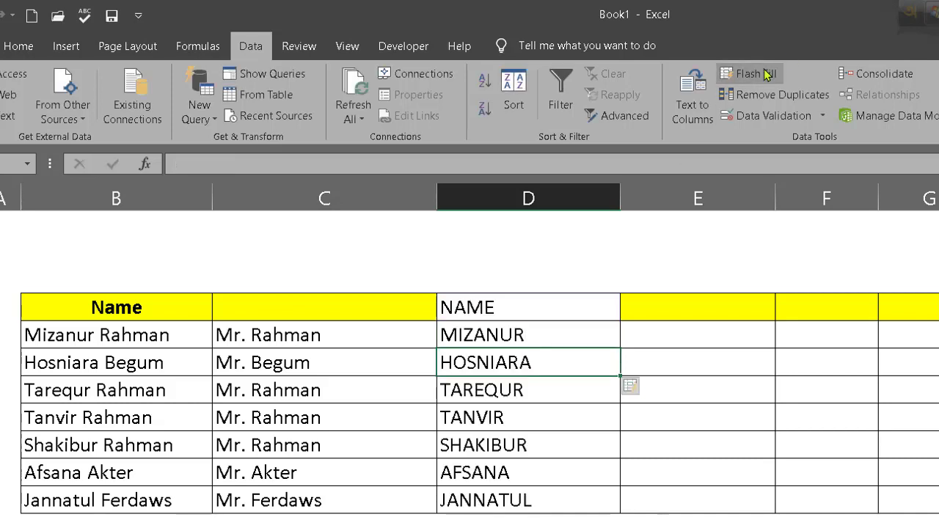